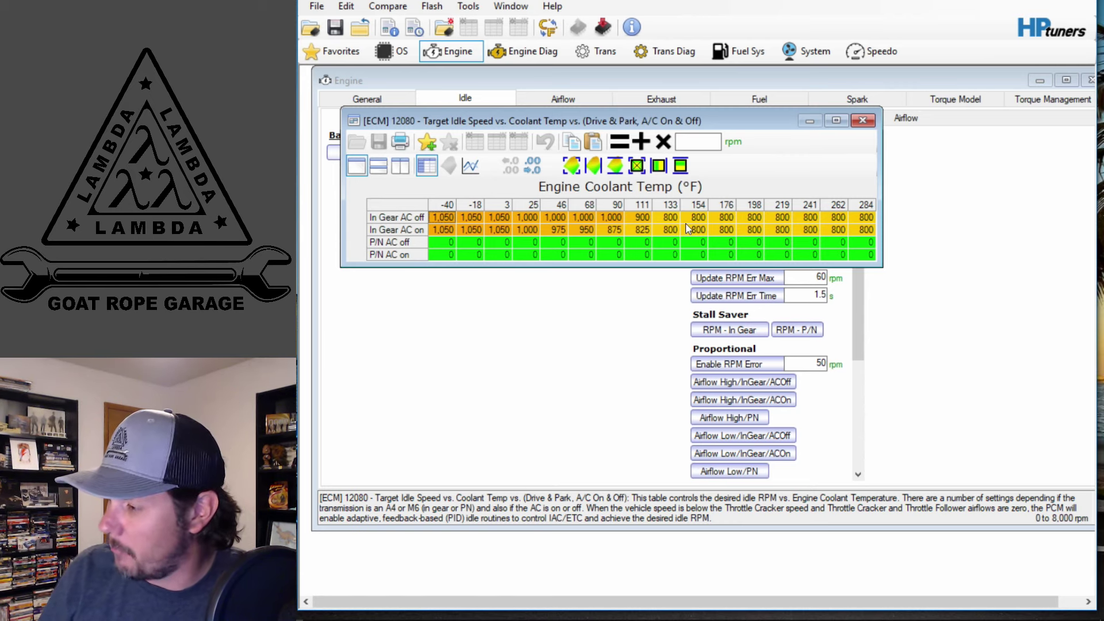
Set the target idle speed to 900 rpm for both In Gear rows from 133 to 284 °F coolant temperature.
{"action": "left_click_drag", "start_coordinate": [669, 223], "coordinate": [768, 230]}
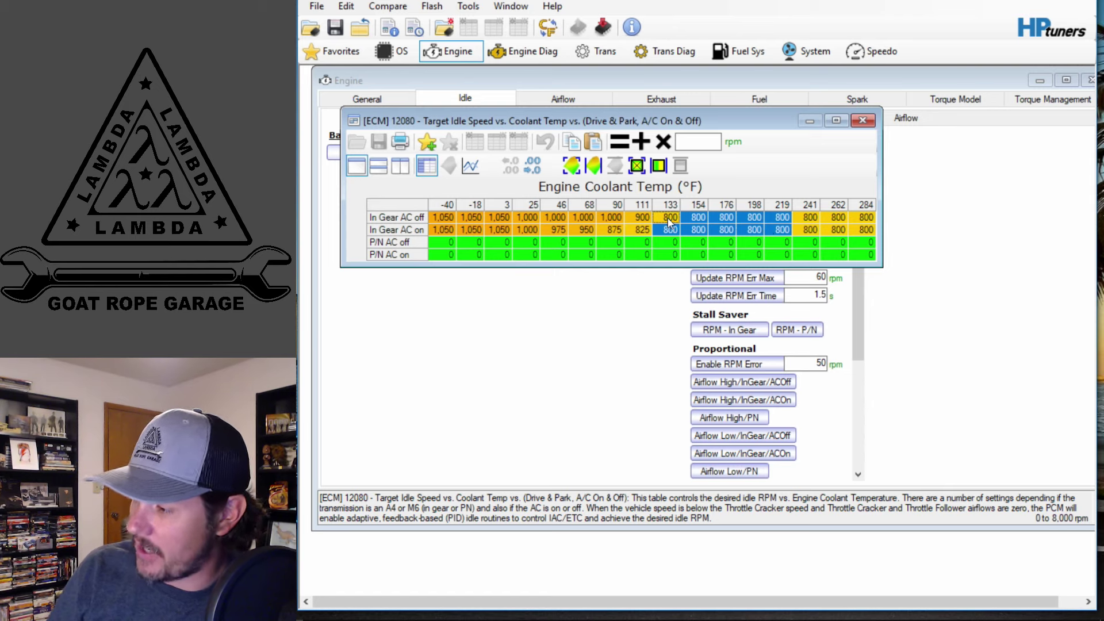
{"action": "left_click_drag", "start_coordinate": [671, 217], "coordinate": [870, 241]}
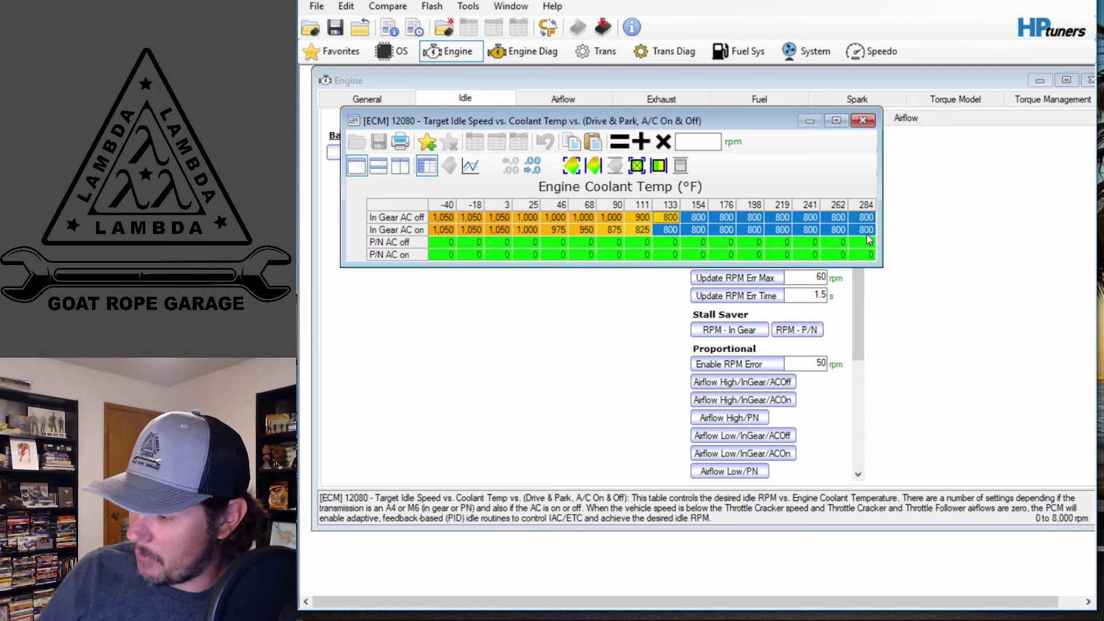
{"action": "type", "text": "900"}
{"action": "key", "text": "Return"}
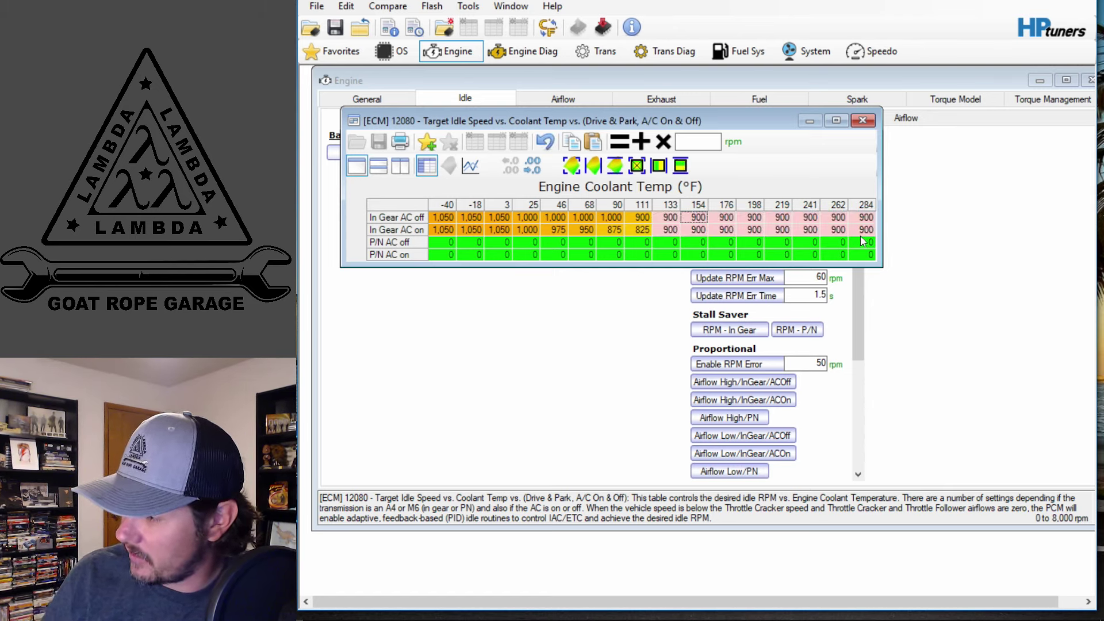
Set the In Gear AC on idle speed to 900 rpm at 90 and 111 °F, and close the table.
{"action": "left_click", "coordinate": [643, 230]}
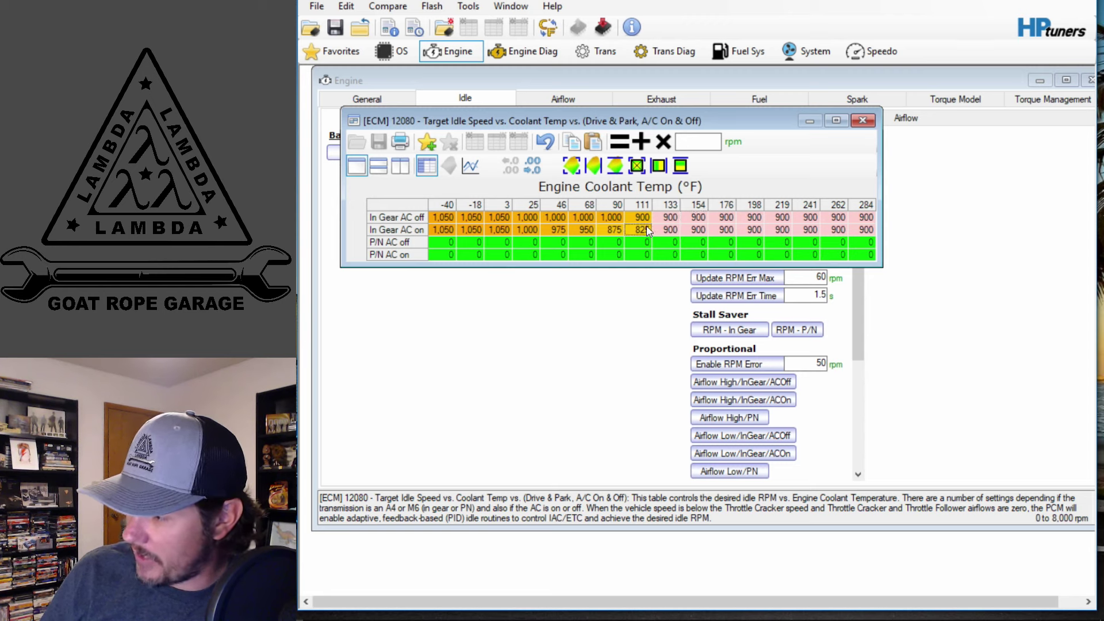
{"action": "key", "text": "ctrl+c"}
{"action": "left_click", "coordinate": [614, 230]}
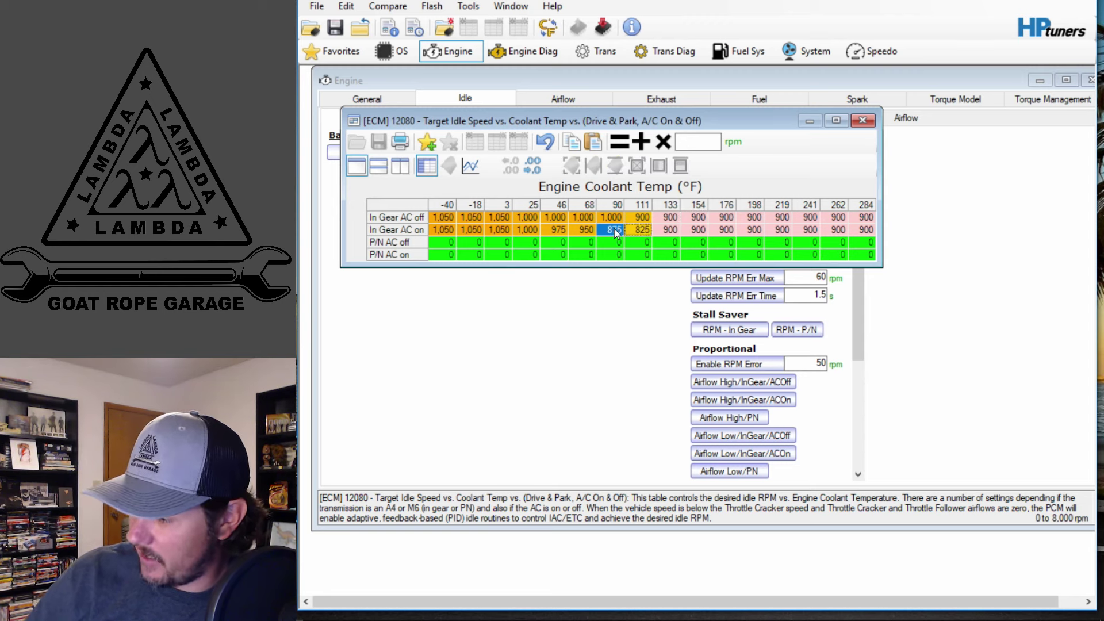
{"action": "double_click", "coordinate": [643, 230]}
{"action": "type", "text": "900"}
{"action": "key", "text": "Return"}
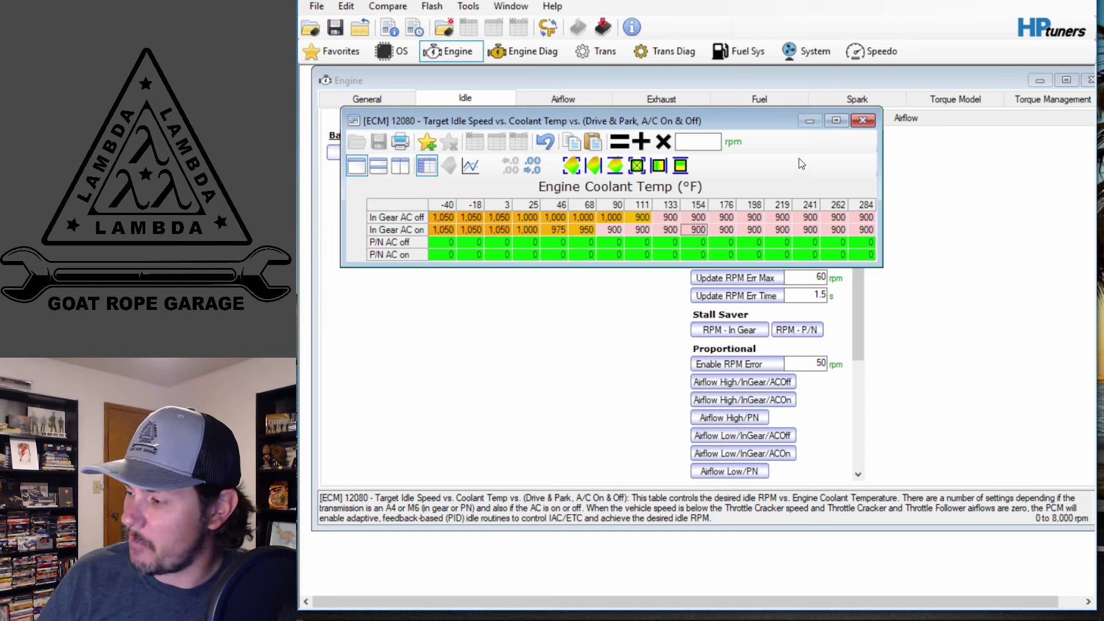
{"action": "left_click", "coordinate": [862, 120]}
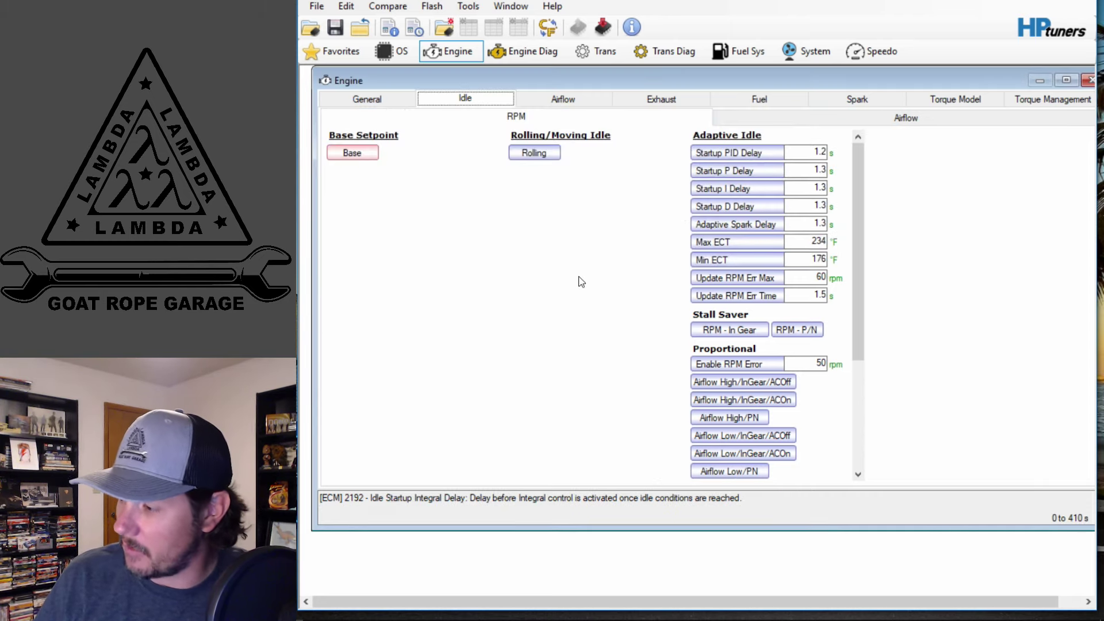
Check the Rolling Idle Speed table and the transmission's general shift settings, and return to the engine idle settings.
{"action": "left_click", "coordinate": [522, 156]}
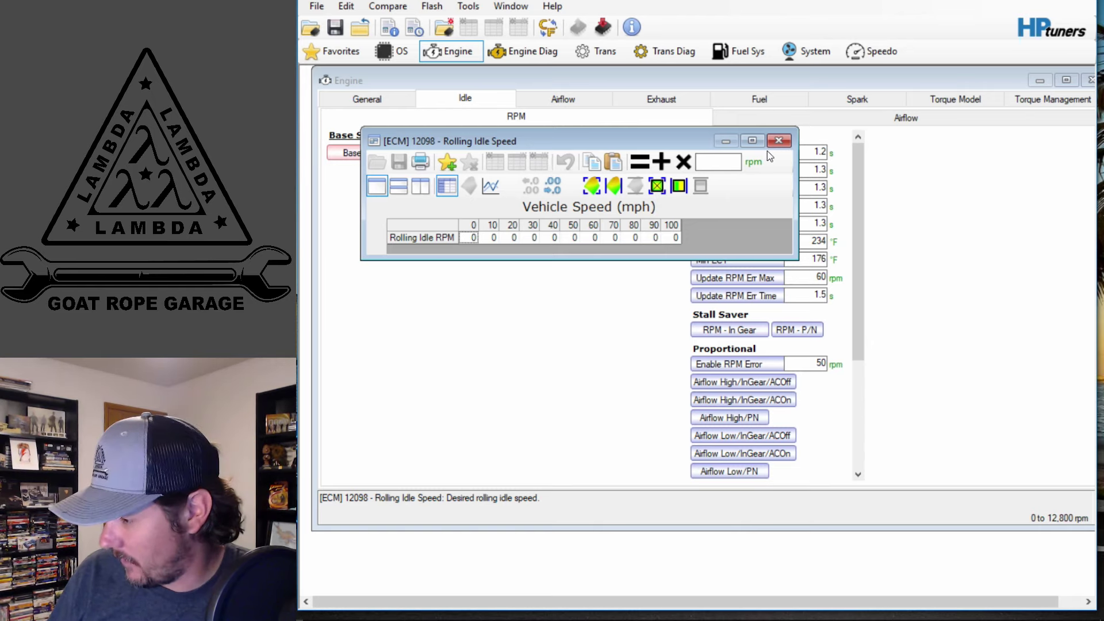
{"action": "left_click", "coordinate": [780, 142]}
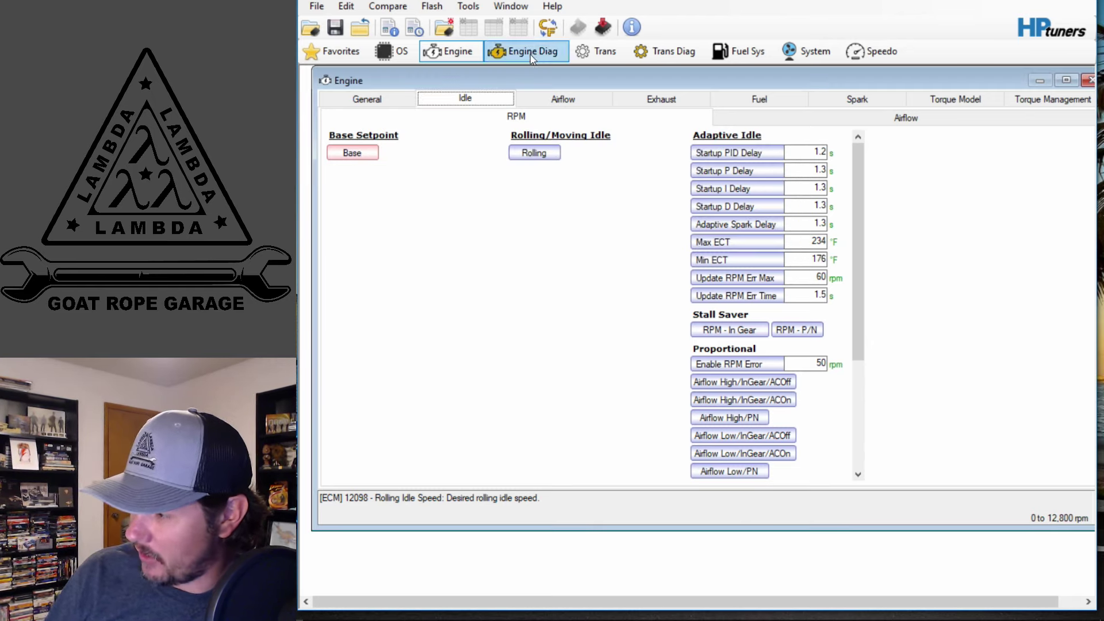
{"action": "left_click", "coordinate": [604, 53]}
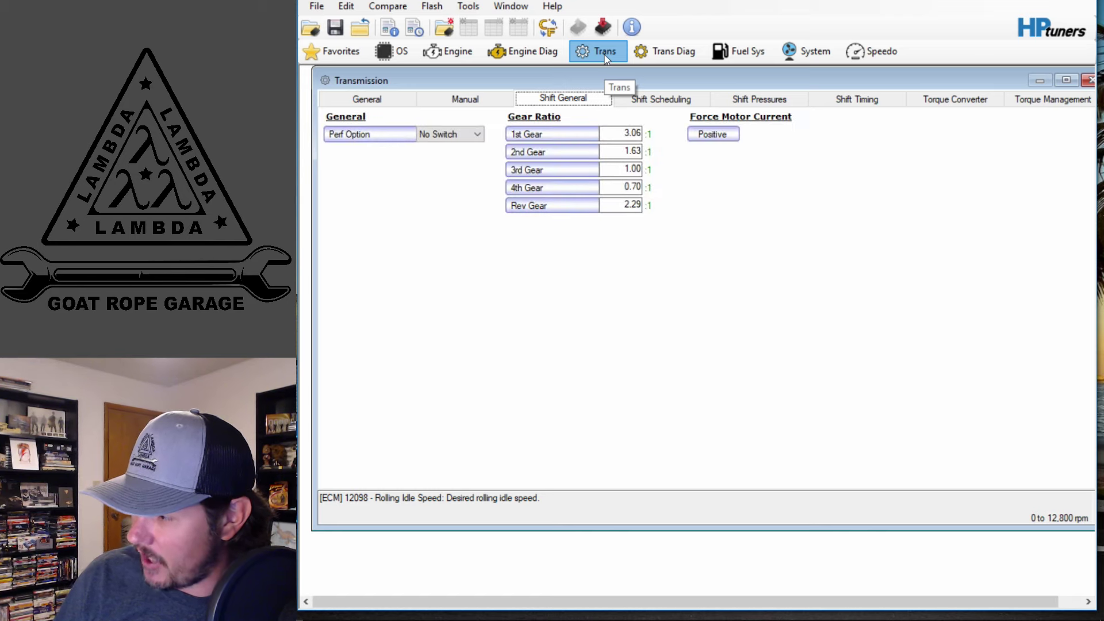
{"action": "left_click", "coordinate": [604, 53]}
{"action": "left_click", "coordinate": [454, 53]}
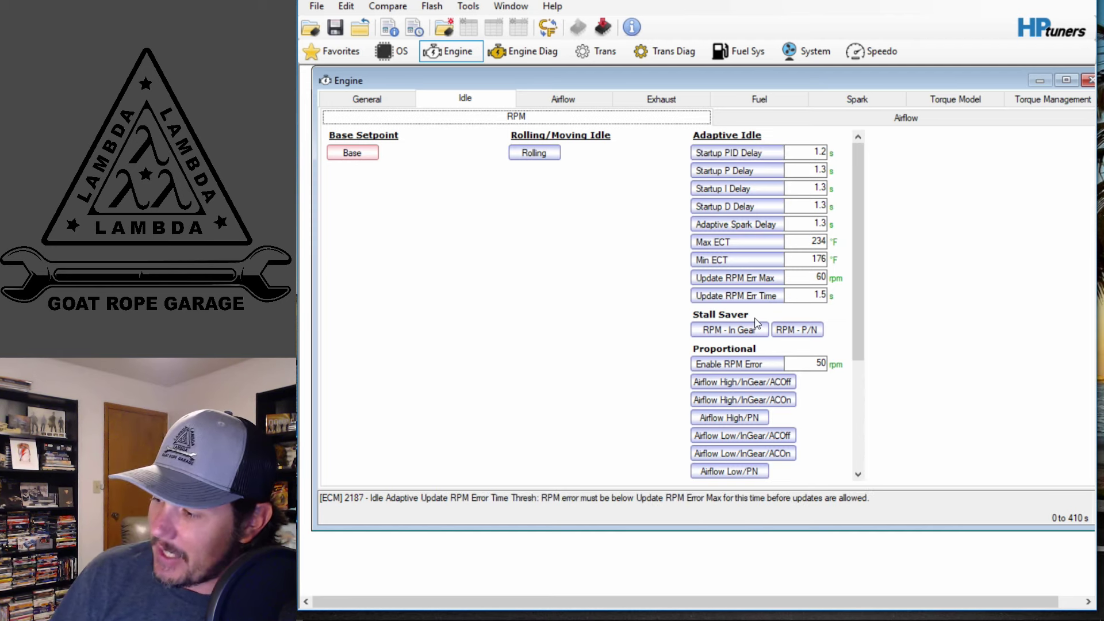
Review the stall saver, proportional, integral and derivative idle RPM parameters and the base running Idle Airflow table.
{"action": "scroll", "coordinate": [757, 319], "scroll_direction": "down", "scroll_amount": 3}
{"action": "scroll", "coordinate": [757, 322], "scroll_direction": "up", "scroll_amount": 3}
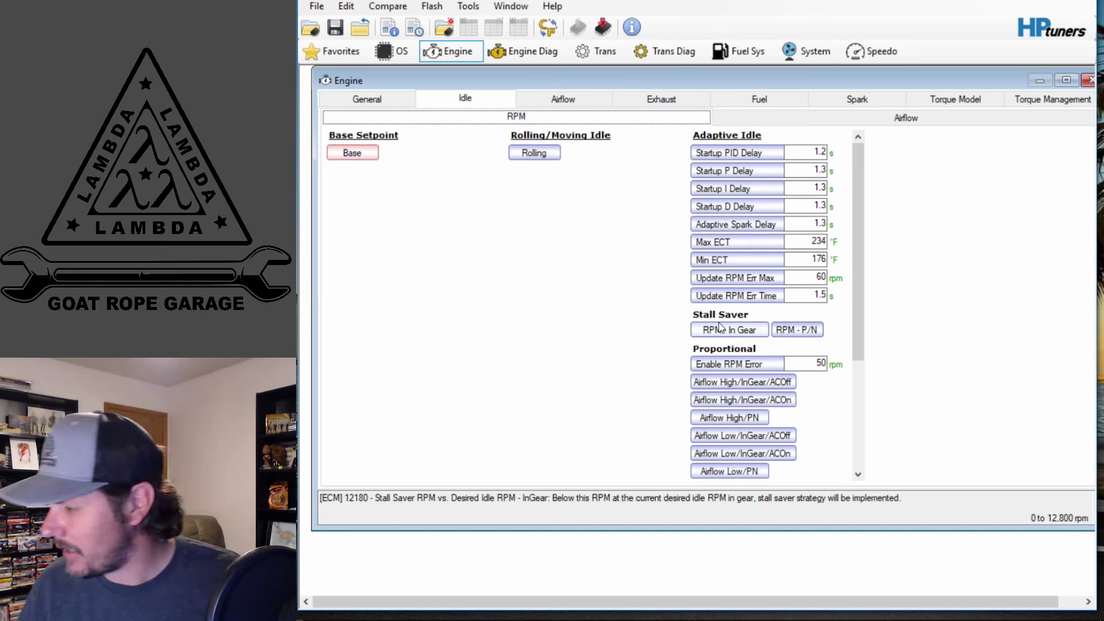
{"action": "scroll", "coordinate": [748, 329], "scroll_direction": "down", "scroll_amount": 3}
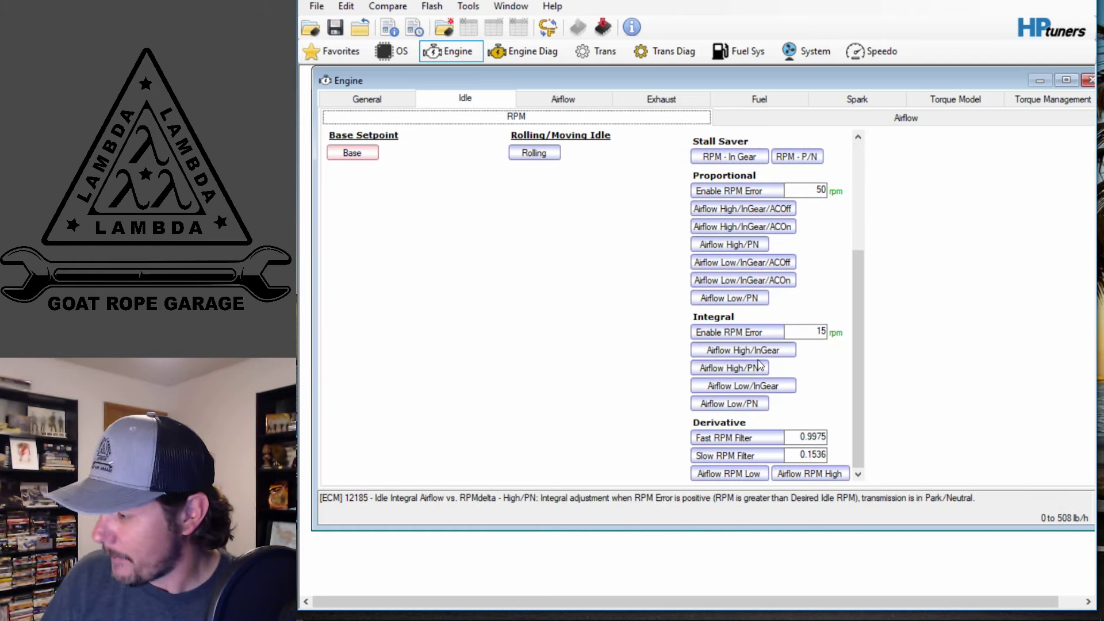
{"action": "scroll", "coordinate": [755, 379], "scroll_direction": "up", "scroll_amount": 1}
{"action": "scroll", "coordinate": [758, 371], "scroll_direction": "down", "scroll_amount": 1}
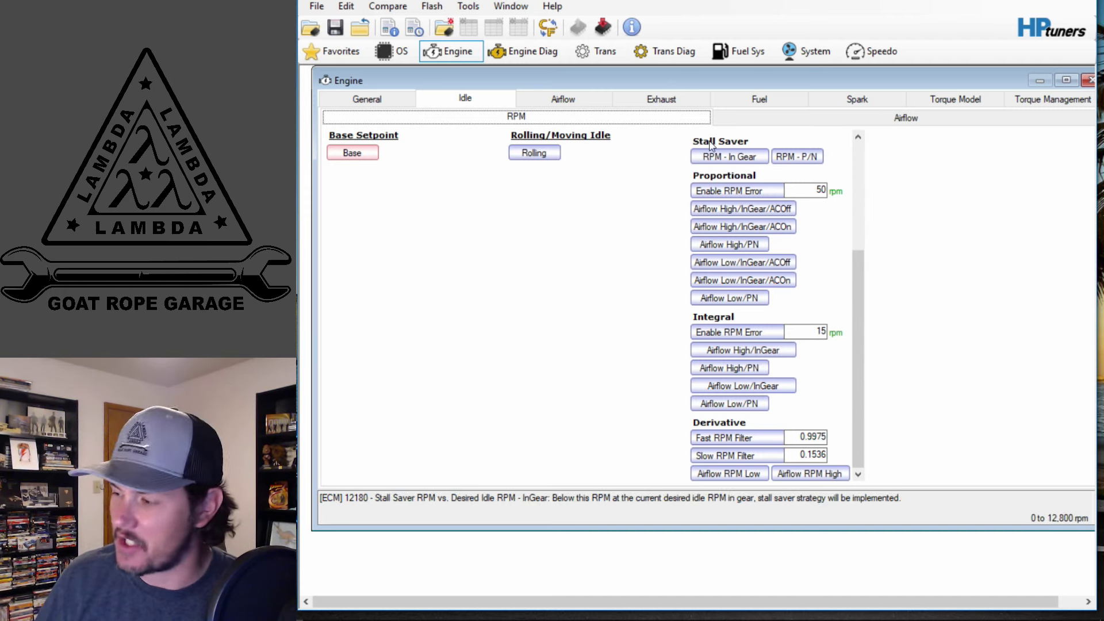
{"action": "left_click", "coordinate": [761, 115]}
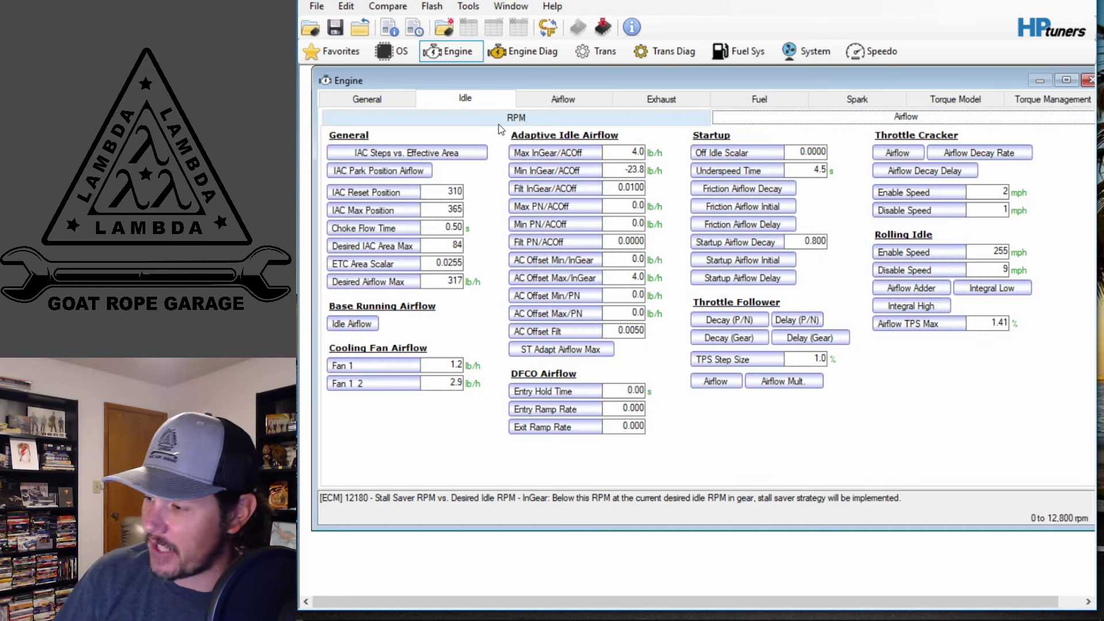
{"action": "left_click", "coordinate": [348, 324]}
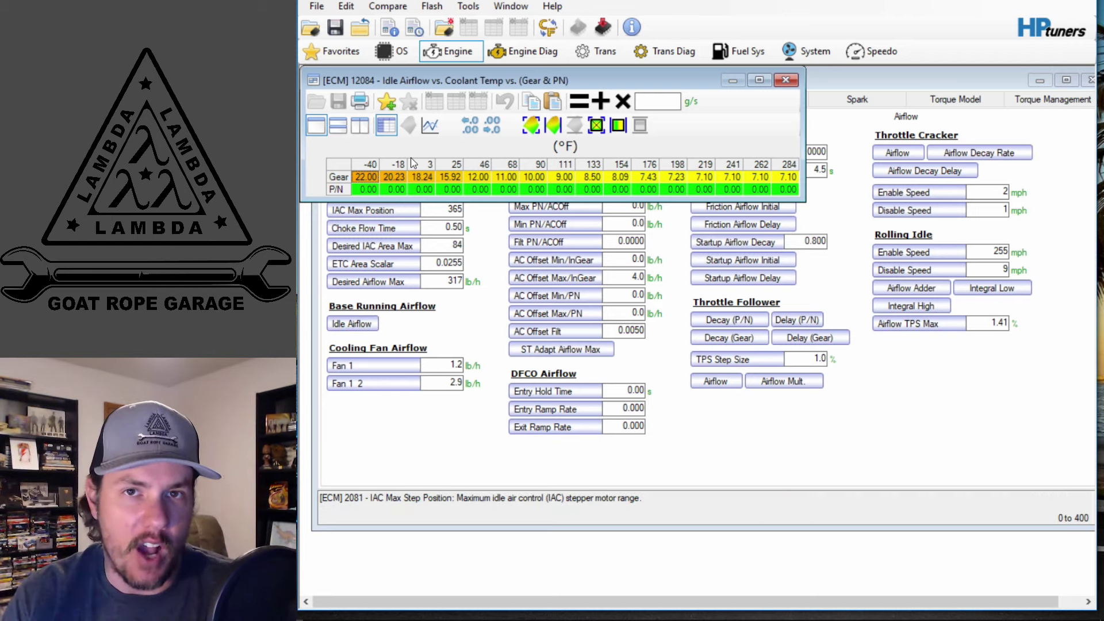
{"action": "left_click", "coordinate": [786, 82]}
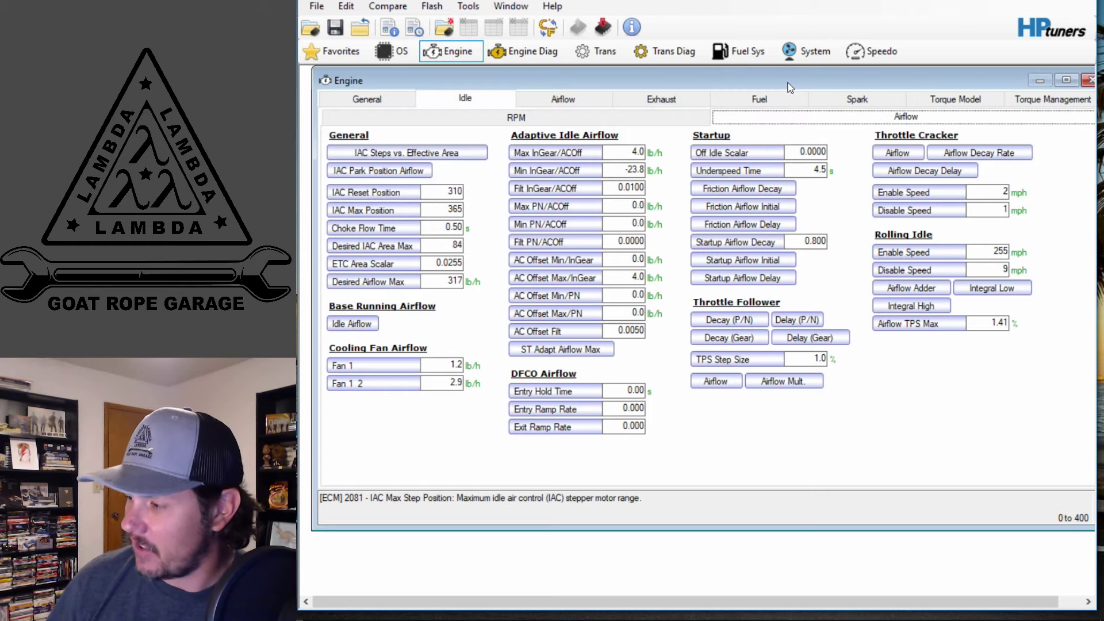
Examine the proportional Airflow High/InGear/ACOff table, checking the airflow subtractor at 100, 250 and 400 rpm error.
{"action": "left_click", "coordinate": [457, 120]}
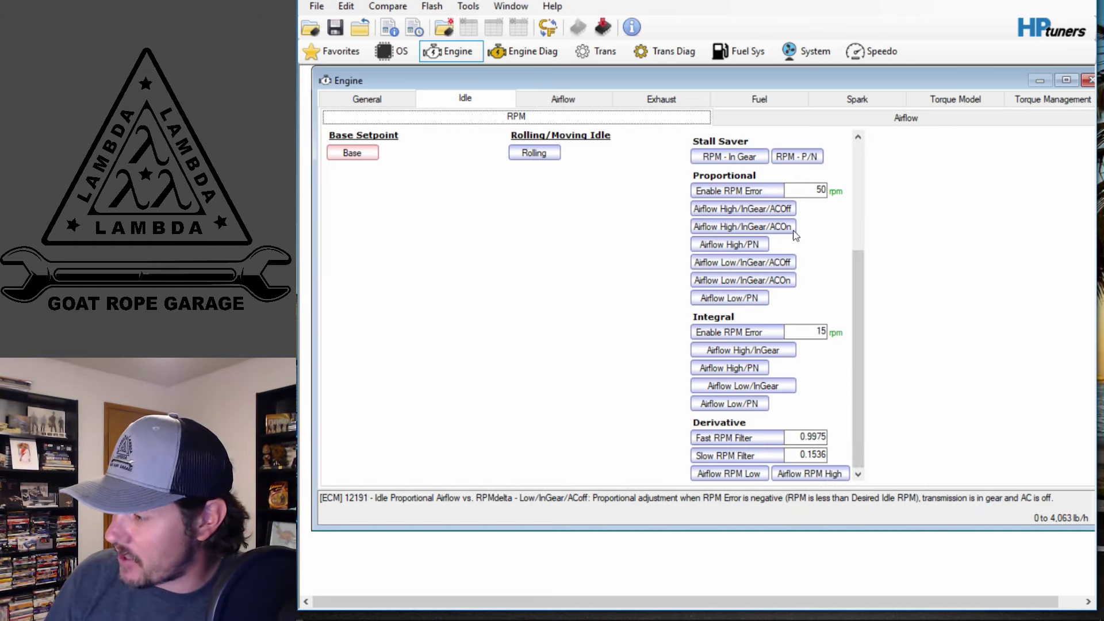
{"action": "left_click", "coordinate": [763, 212]}
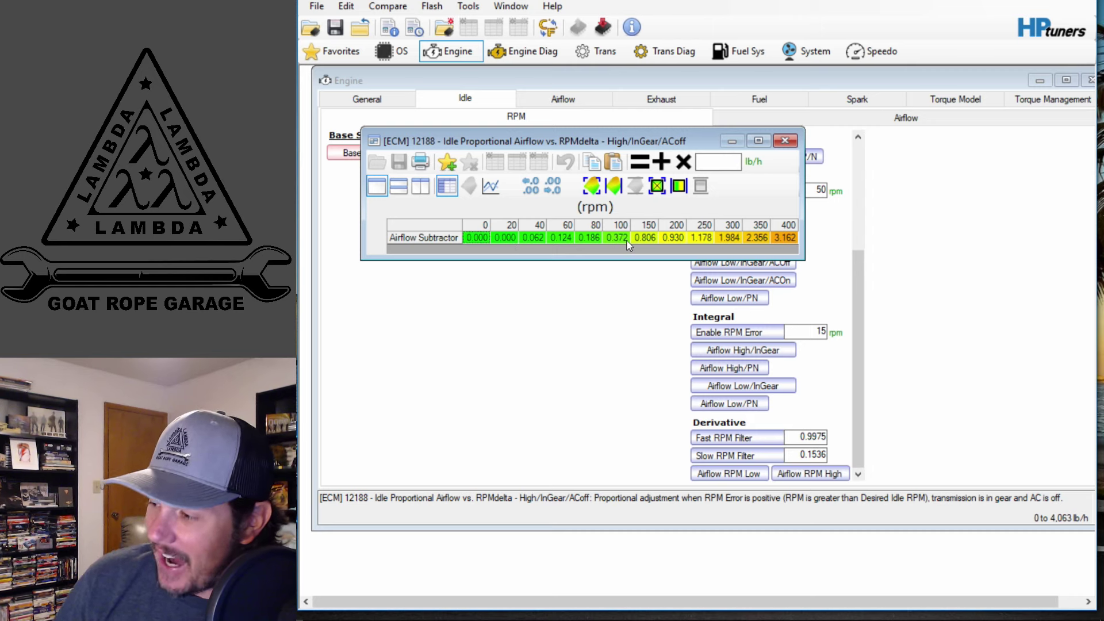
{"action": "left_click", "coordinate": [707, 227]}
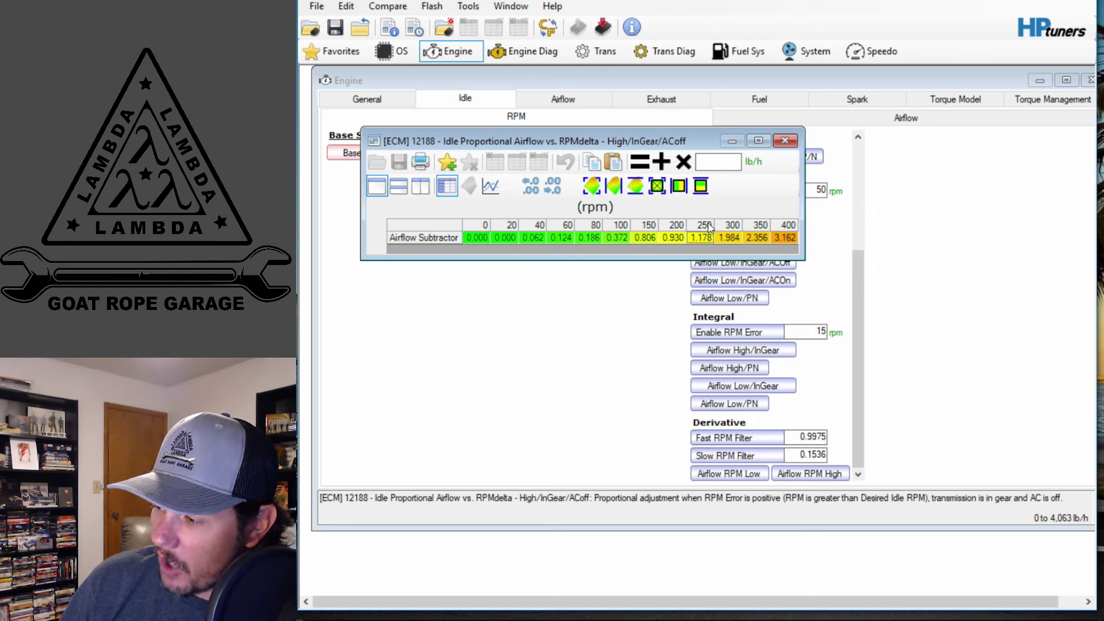
{"action": "left_click", "coordinate": [794, 226]}
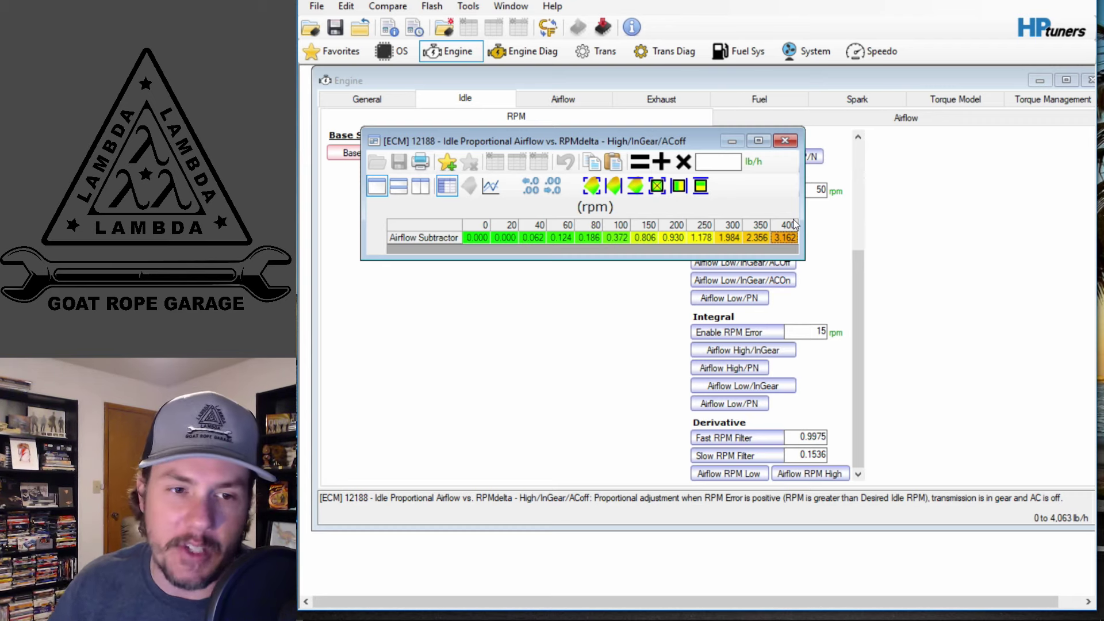
{"action": "left_click", "coordinate": [785, 141]}
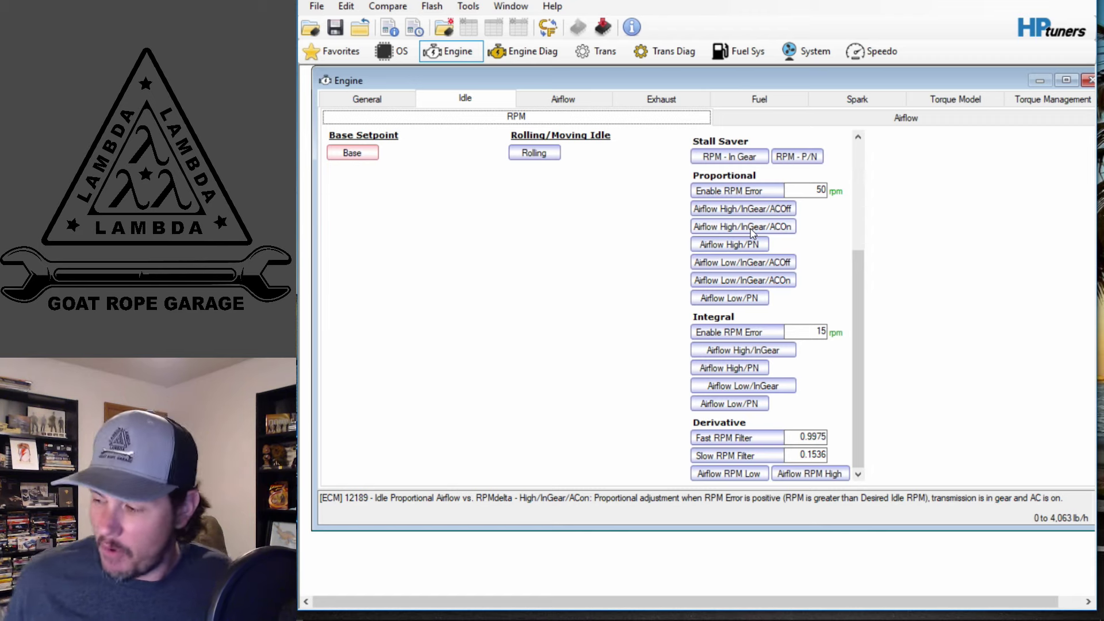
{"action": "left_click", "coordinate": [713, 209]}
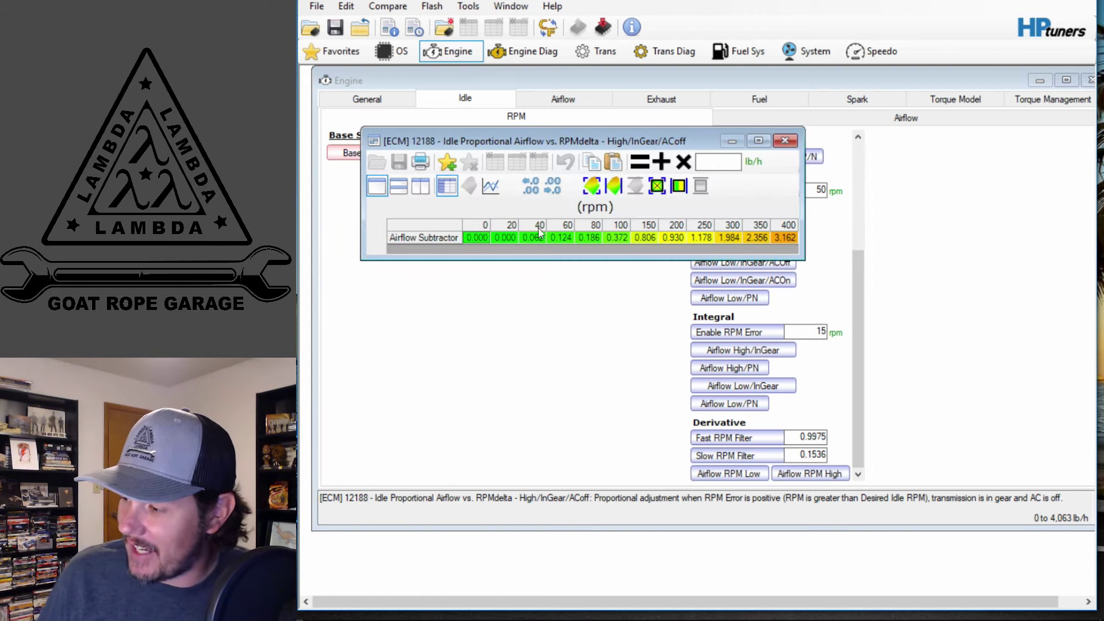
{"action": "left_click", "coordinate": [624, 234]}
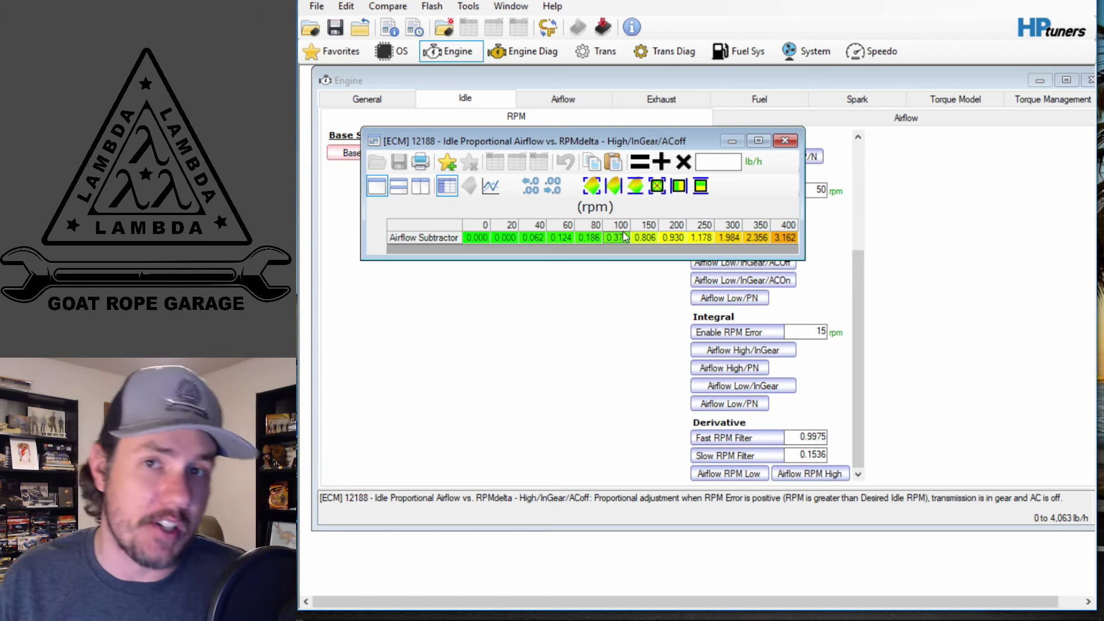
{"action": "left_click", "coordinate": [785, 140]}
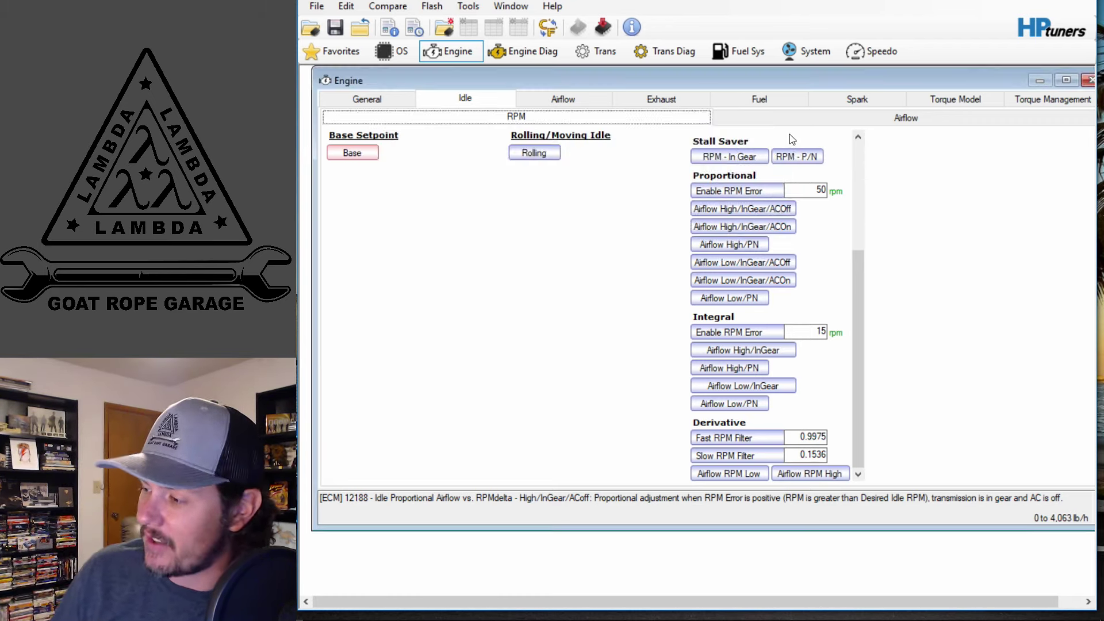
Copy the Gear row's values into the P/N row of the base running Idle Airflow vs. Coolant Temp table.
{"action": "left_click", "coordinate": [795, 120]}
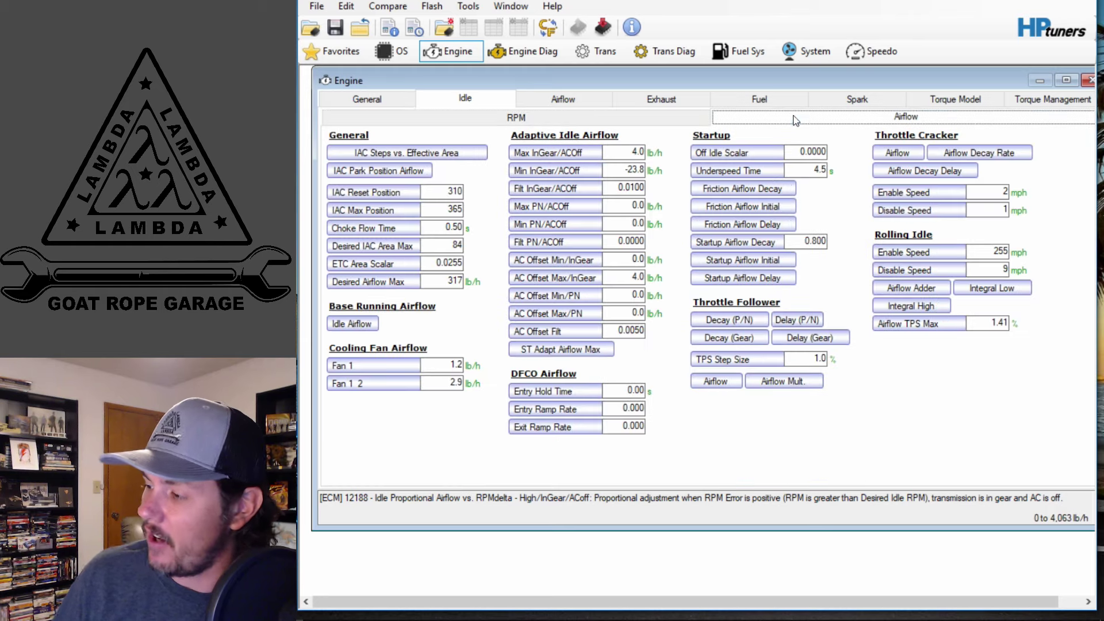
{"action": "left_click", "coordinate": [363, 326]}
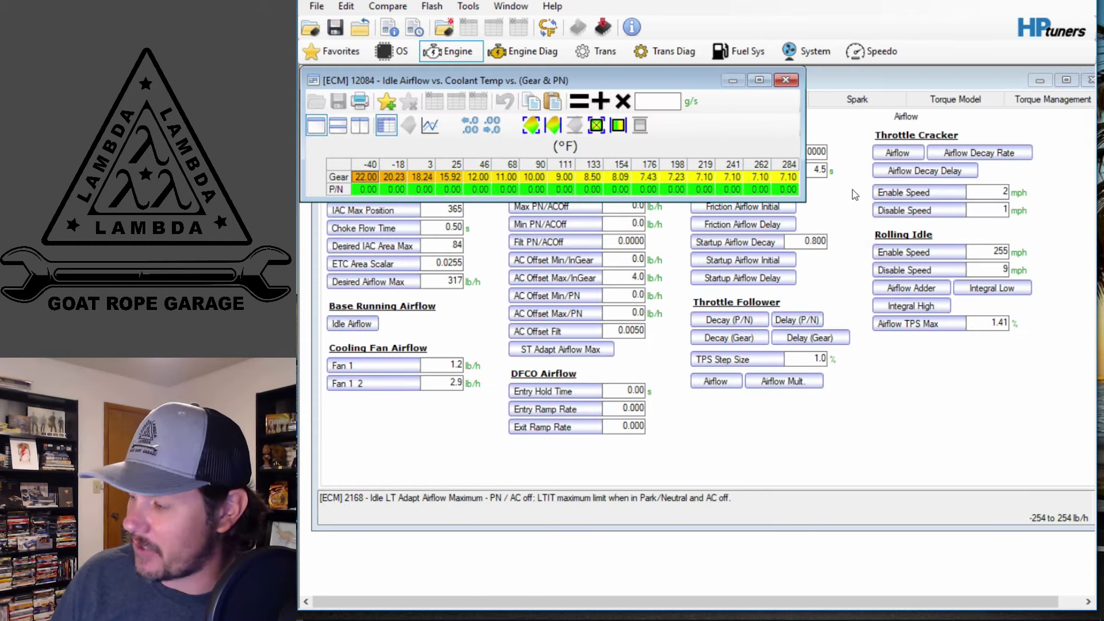
{"action": "left_click_drag", "start_coordinate": [800, 202], "coordinate": [862, 260]}
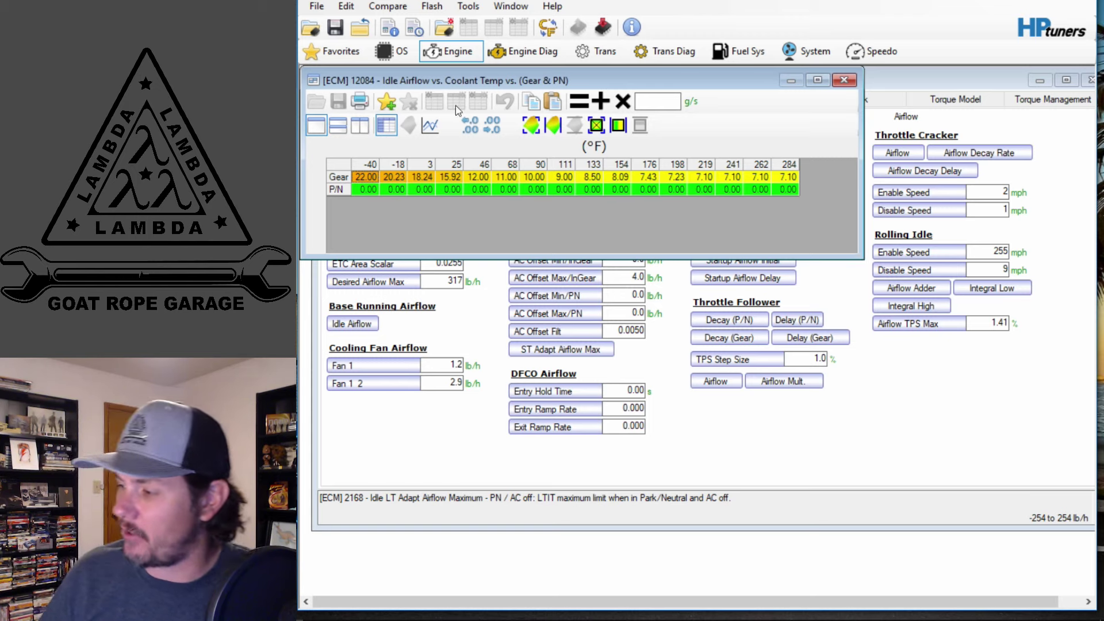
{"action": "key", "text": "shift+End"}
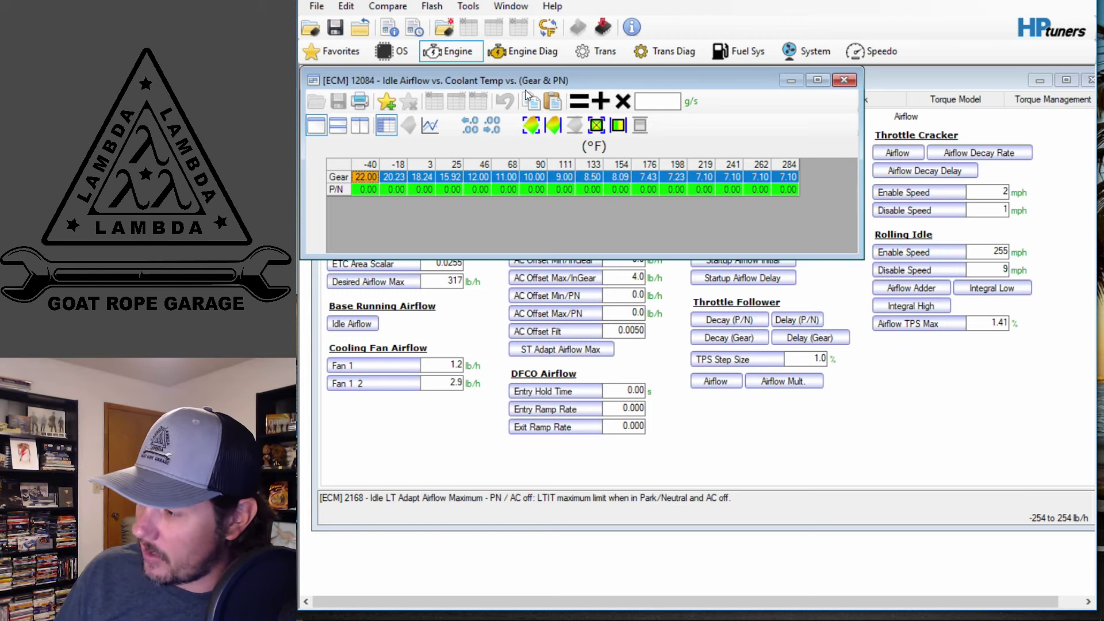
{"action": "left_click", "coordinate": [338, 189]}
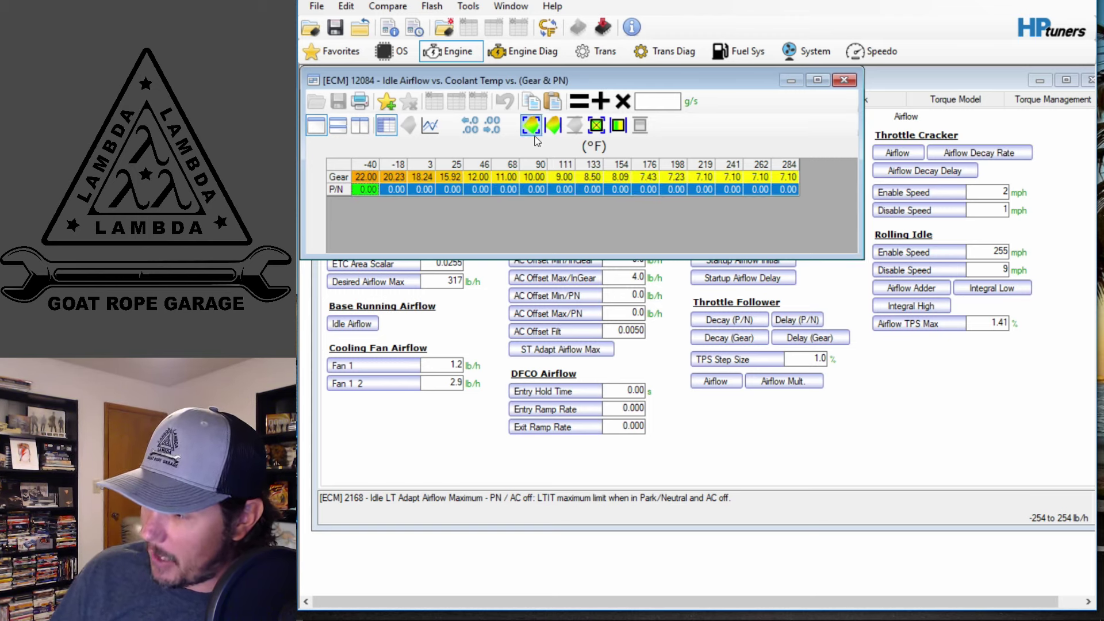
{"action": "key", "text": "ctrl+v"}
{"action": "left_click", "coordinate": [339, 176]}
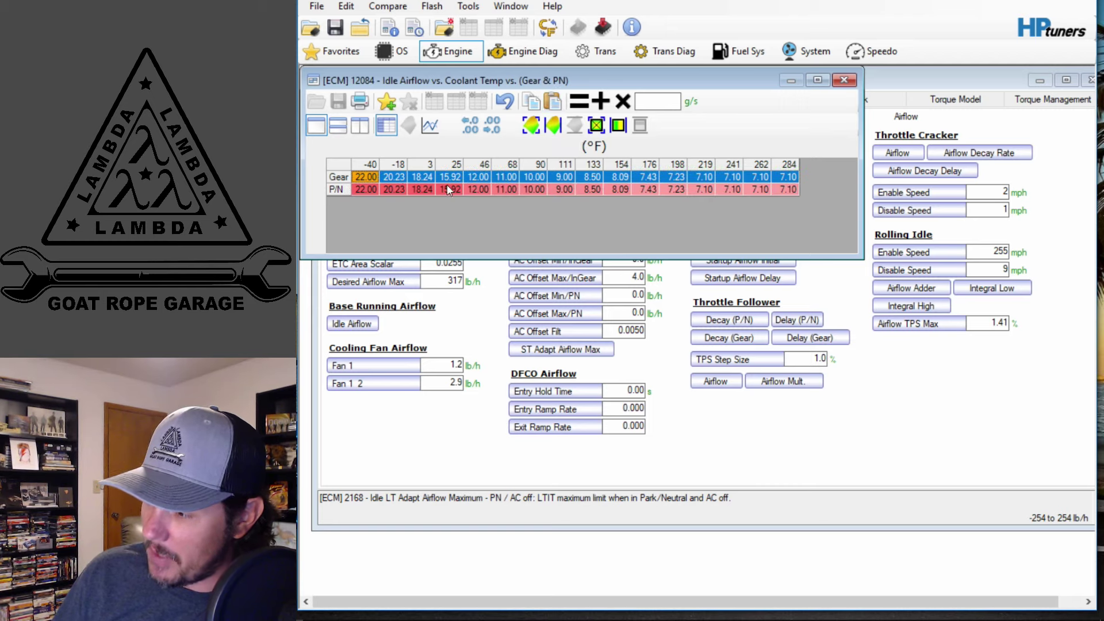
{"action": "left_click", "coordinate": [477, 188]}
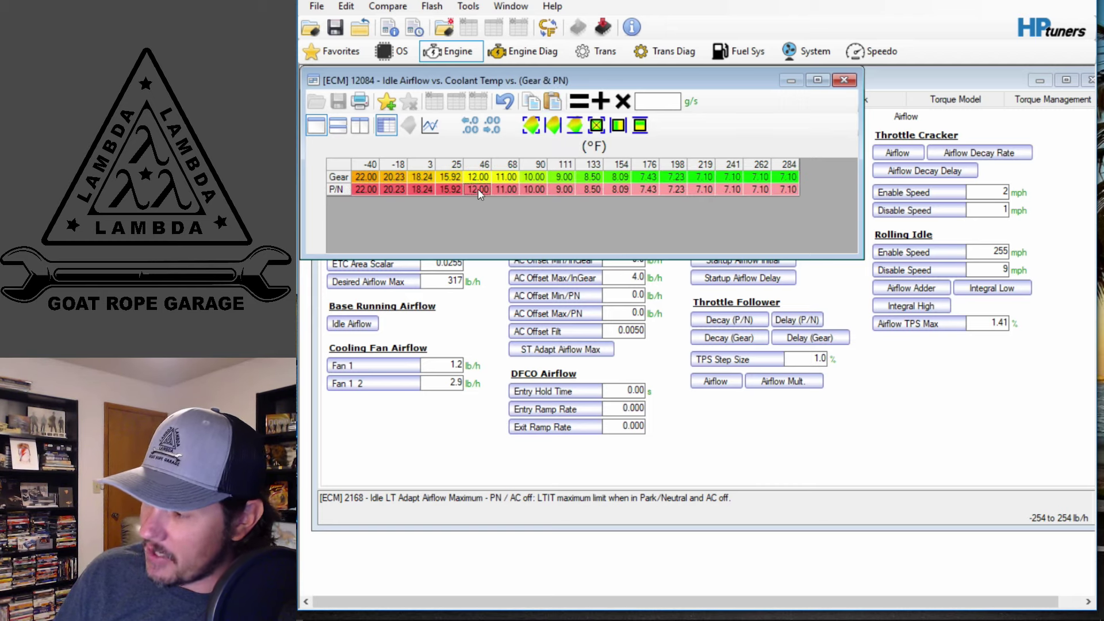
Multiply every Gear and P/N value in the Idle Airflow table by 1.3.
{"action": "left_click", "coordinate": [339, 164]}
{"action": "left_click", "coordinate": [650, 100]}
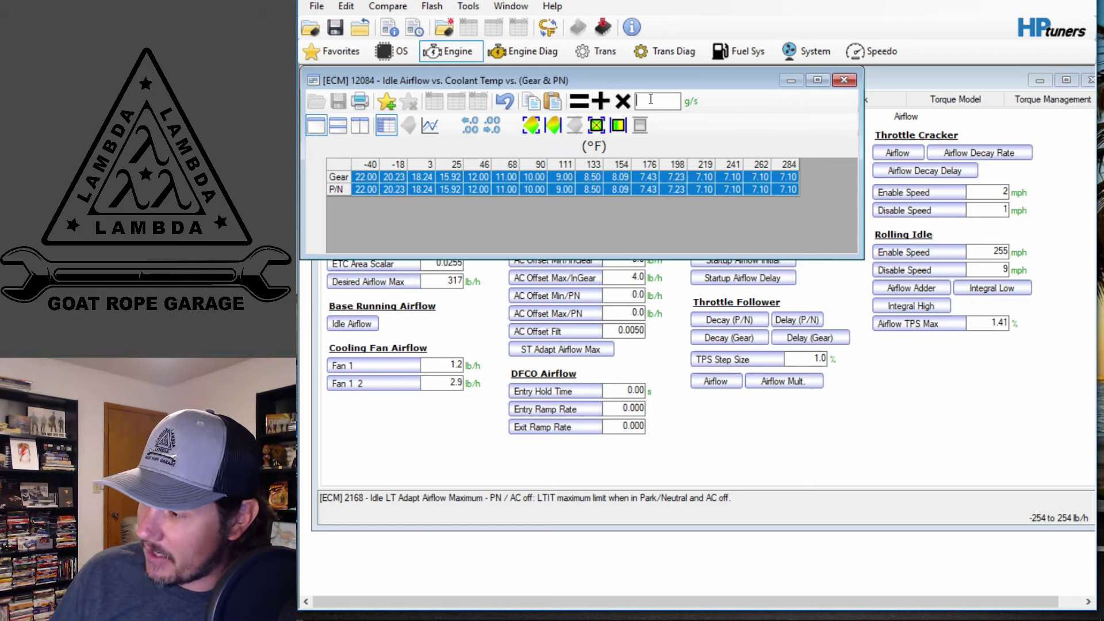
{"action": "type", "text": "1.3"}
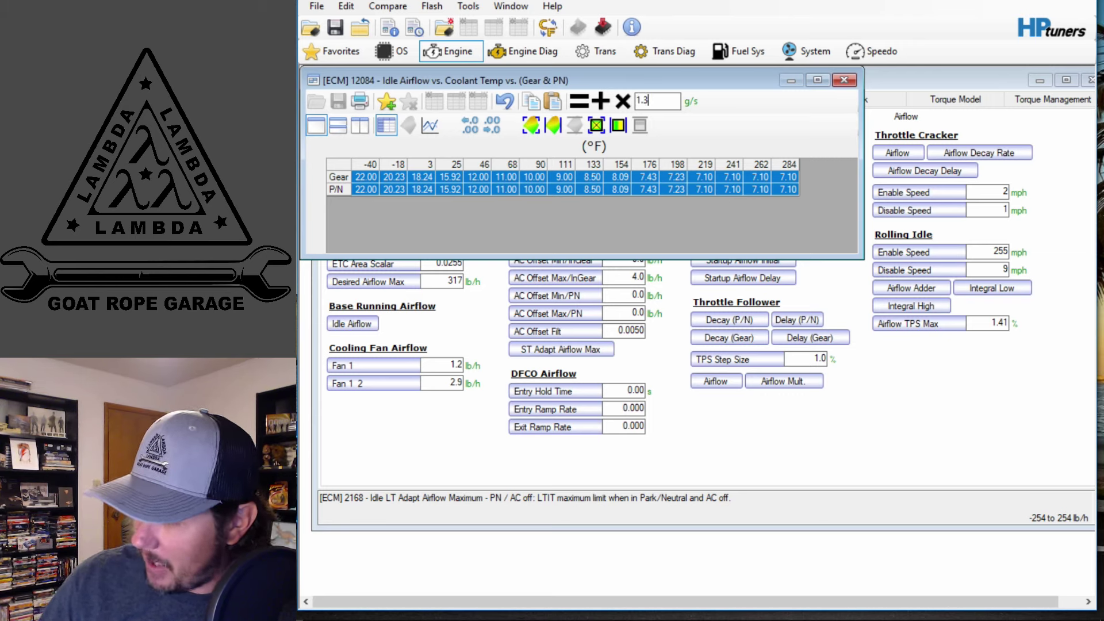
{"action": "left_click", "coordinate": [623, 101]}
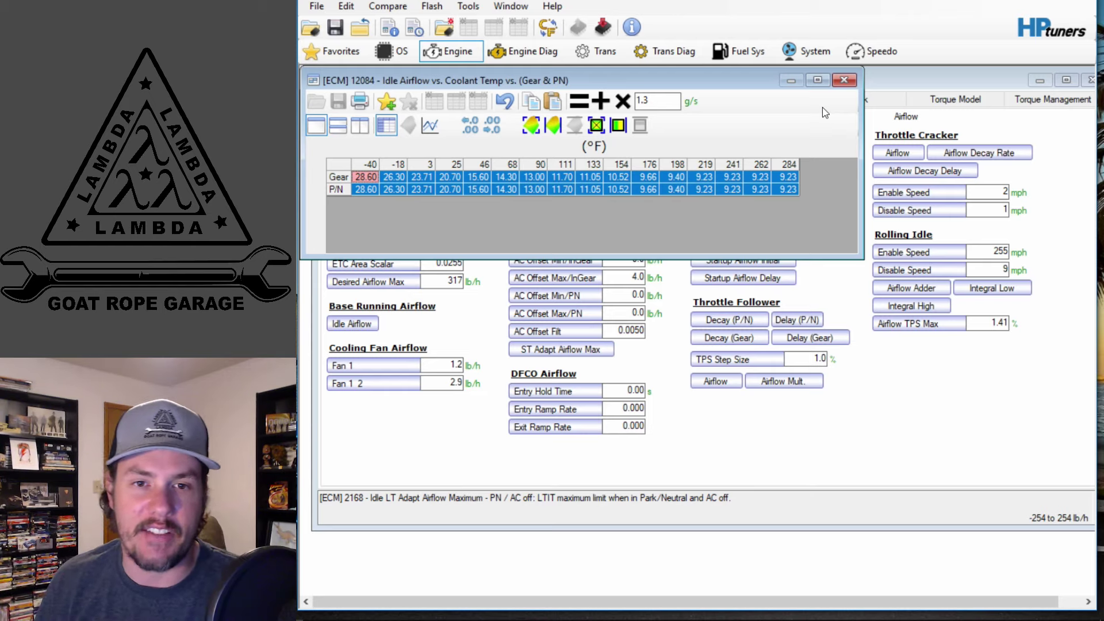
Close the Idle Airflow table and review the closed-throttle base spark tables for In Drive and In Park under Idle Spark Advance.
{"action": "left_click", "coordinate": [843, 81]}
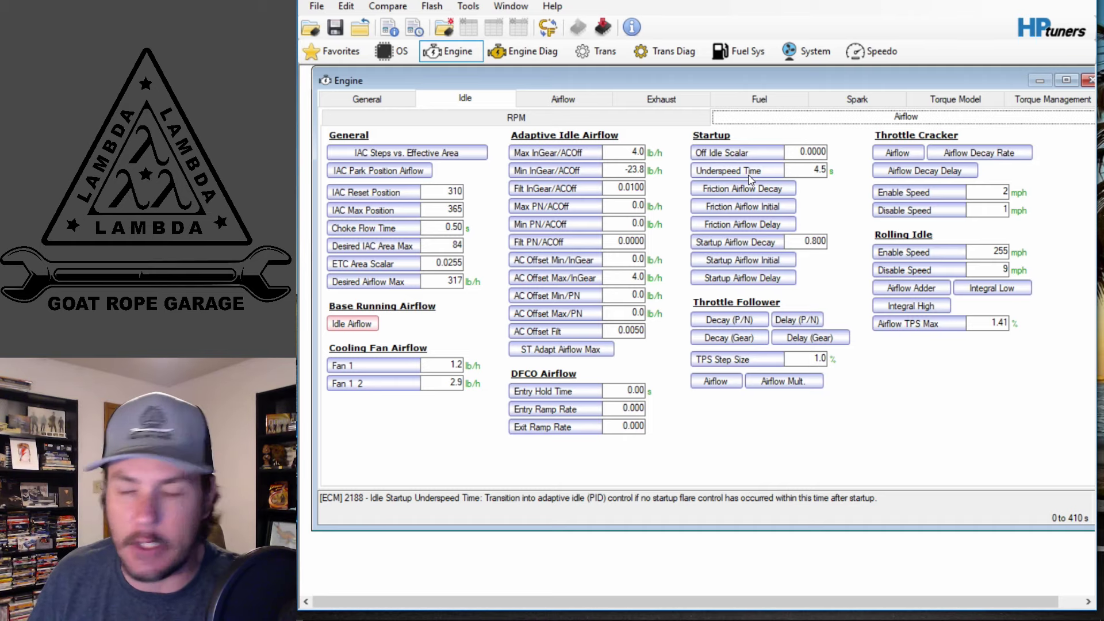
{"action": "left_click", "coordinate": [856, 98]}
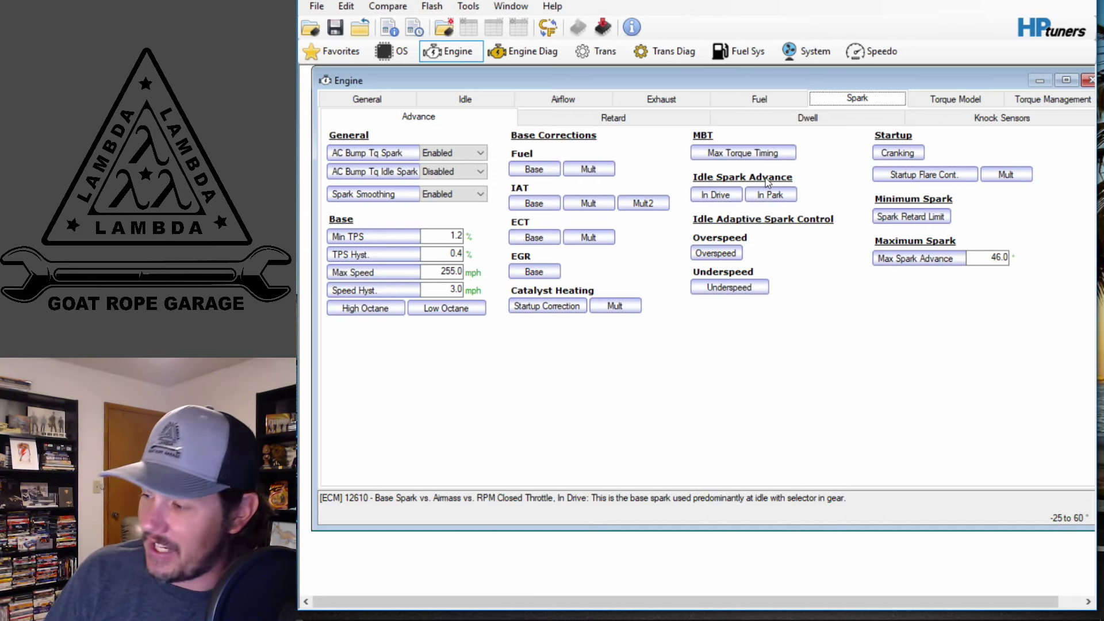
{"action": "left_click", "coordinate": [728, 195]}
{"action": "left_click", "coordinate": [747, 75]}
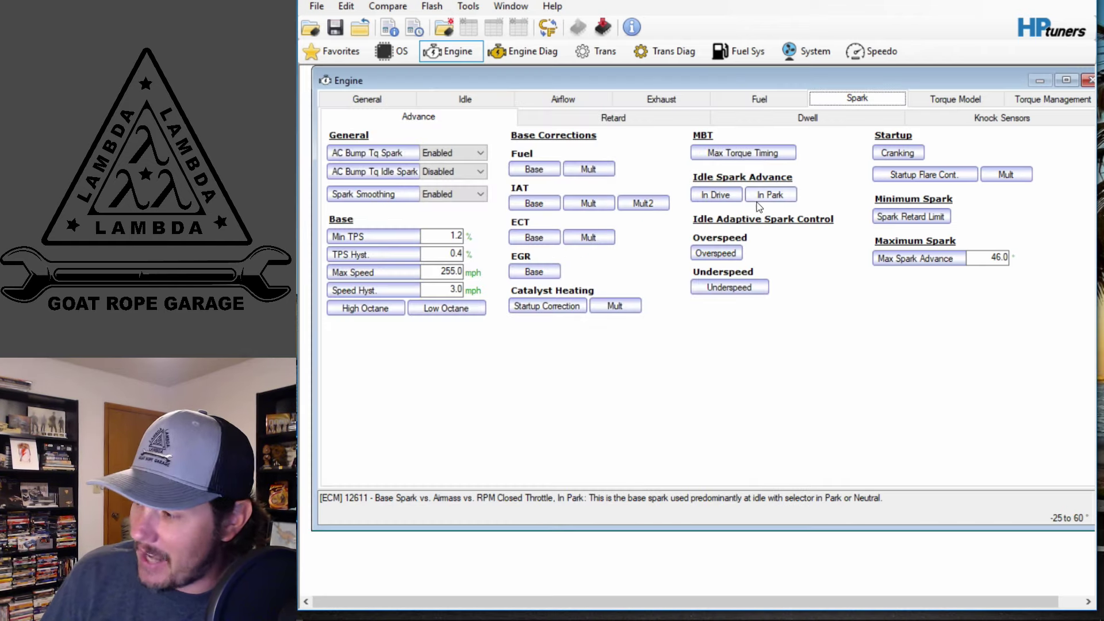
{"action": "left_click", "coordinate": [764, 195]}
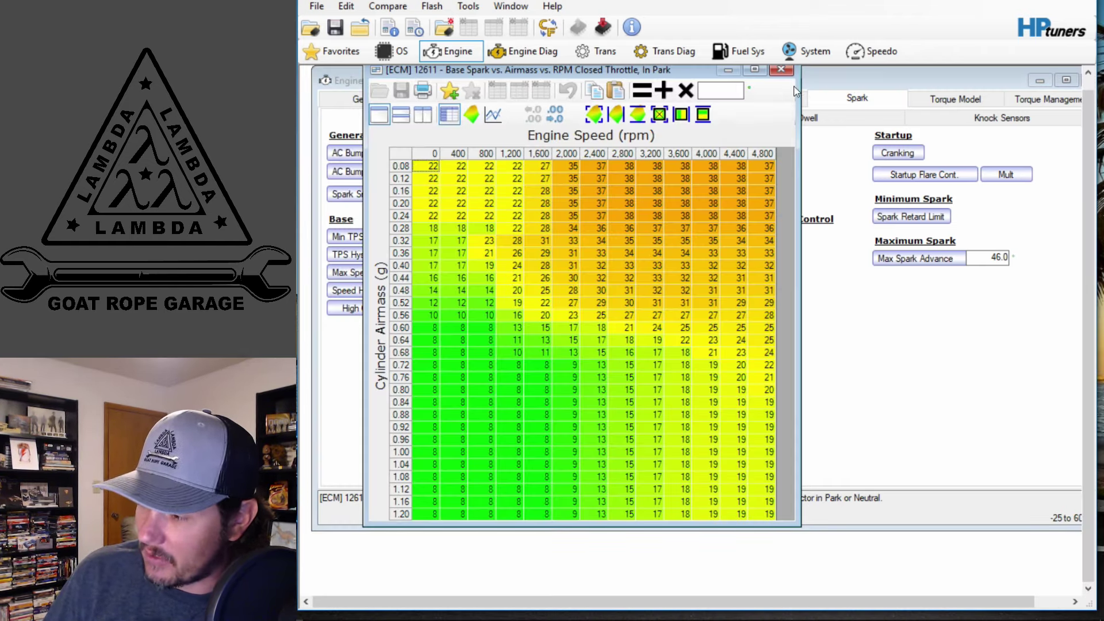
{"action": "left_click", "coordinate": [782, 70]}
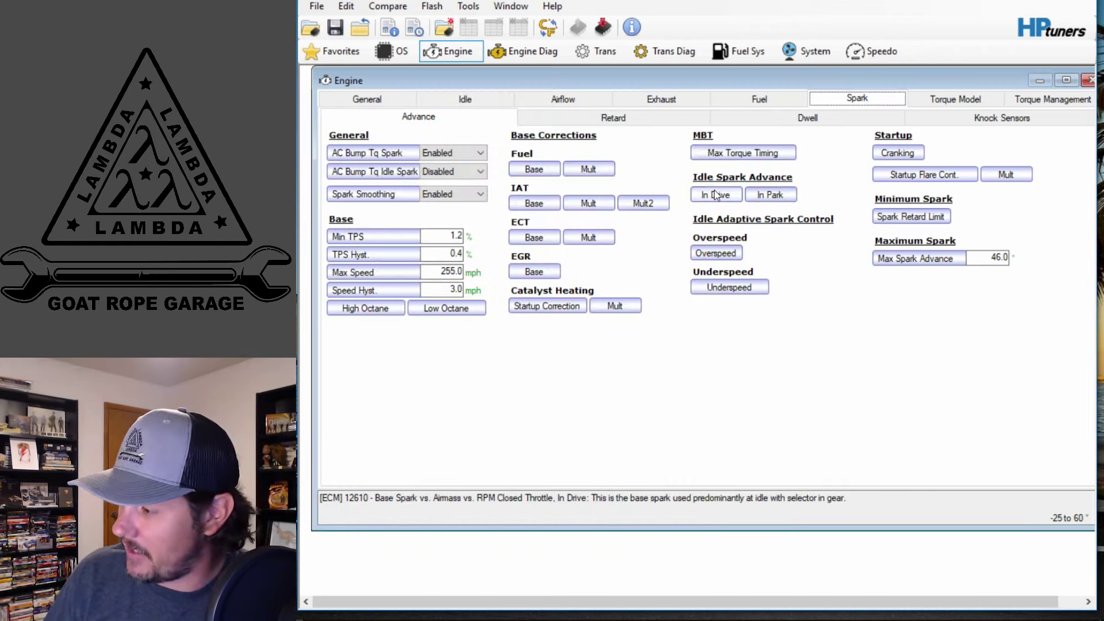
Set the In Drive closed-throttle base spark to 28 degrees for 0 to 1,200 rpm and 0.08 to 0.28 g airmass, then close the table.
{"action": "left_click", "coordinate": [716, 196]}
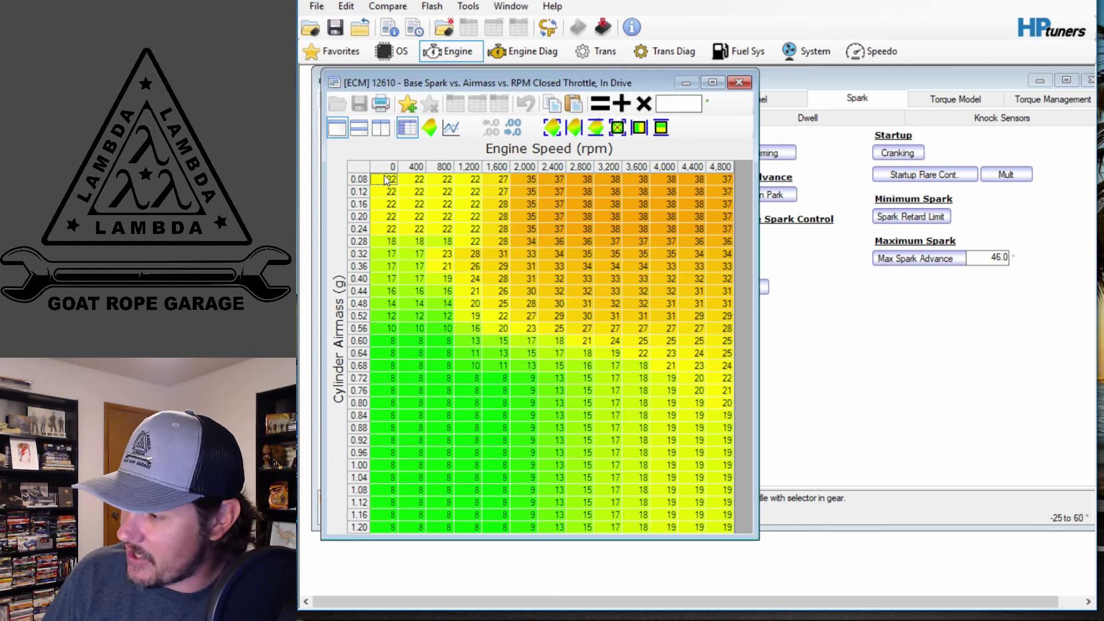
{"action": "left_click", "coordinate": [382, 192]}
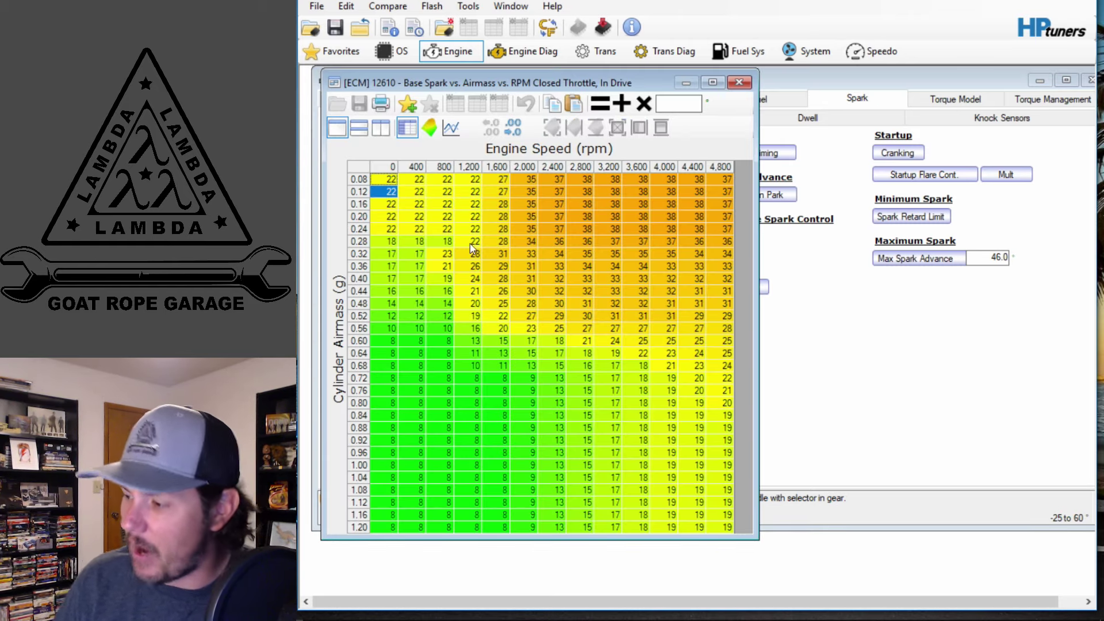
{"action": "left_click", "coordinate": [468, 194]}
{"action": "left_click_drag", "start_coordinate": [473, 179], "coordinate": [387, 243]}
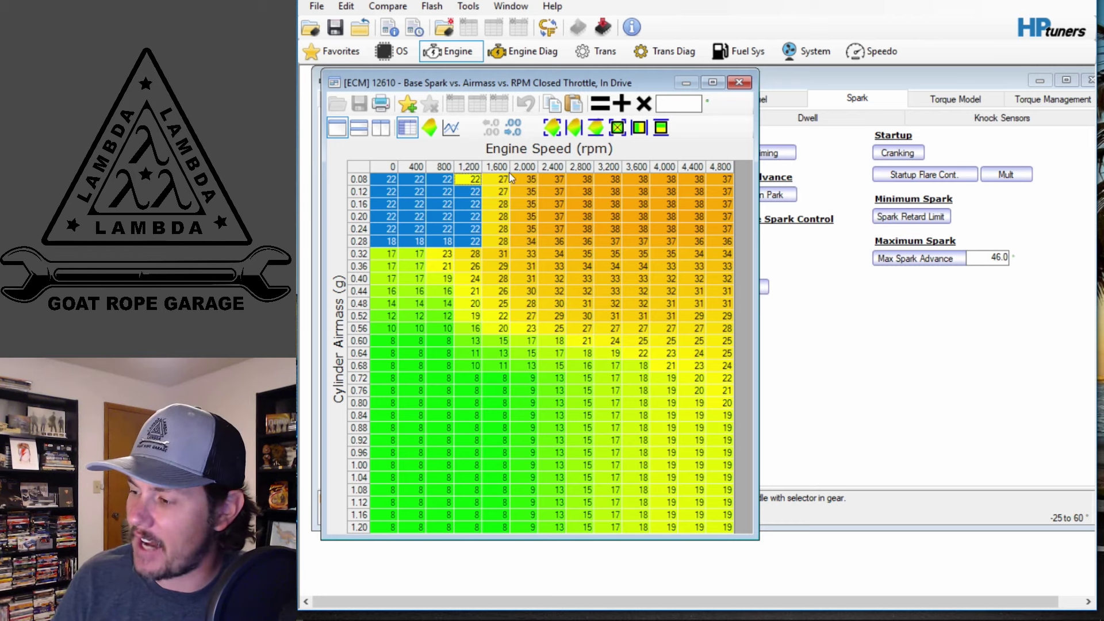
{"action": "left_click", "coordinate": [673, 108]}
{"action": "type", "text": "28"}
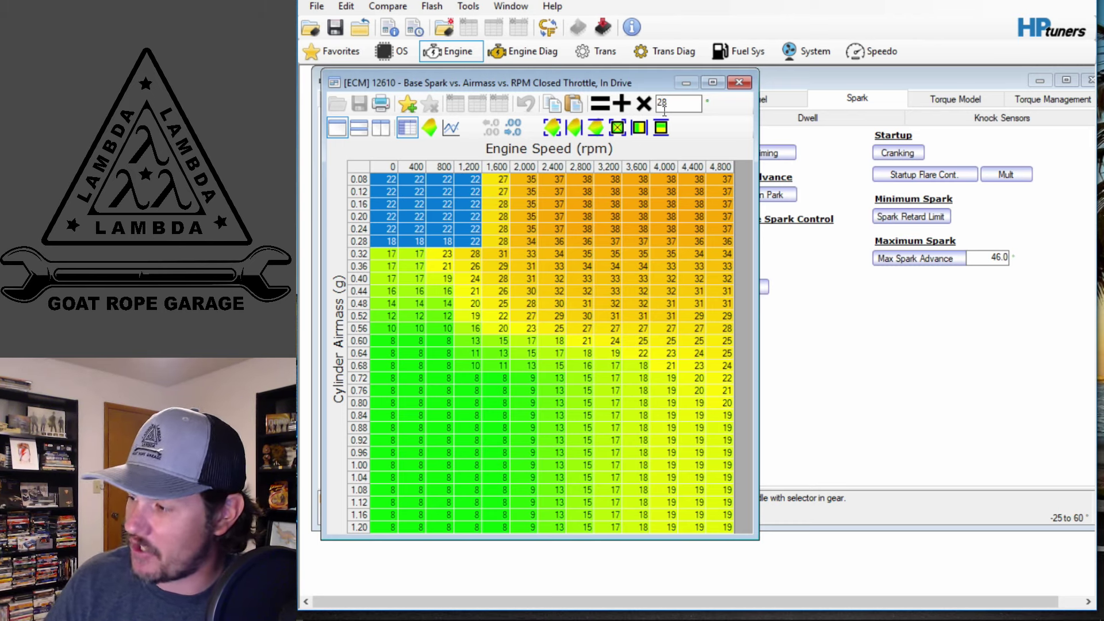
{"action": "left_click", "coordinate": [600, 104]}
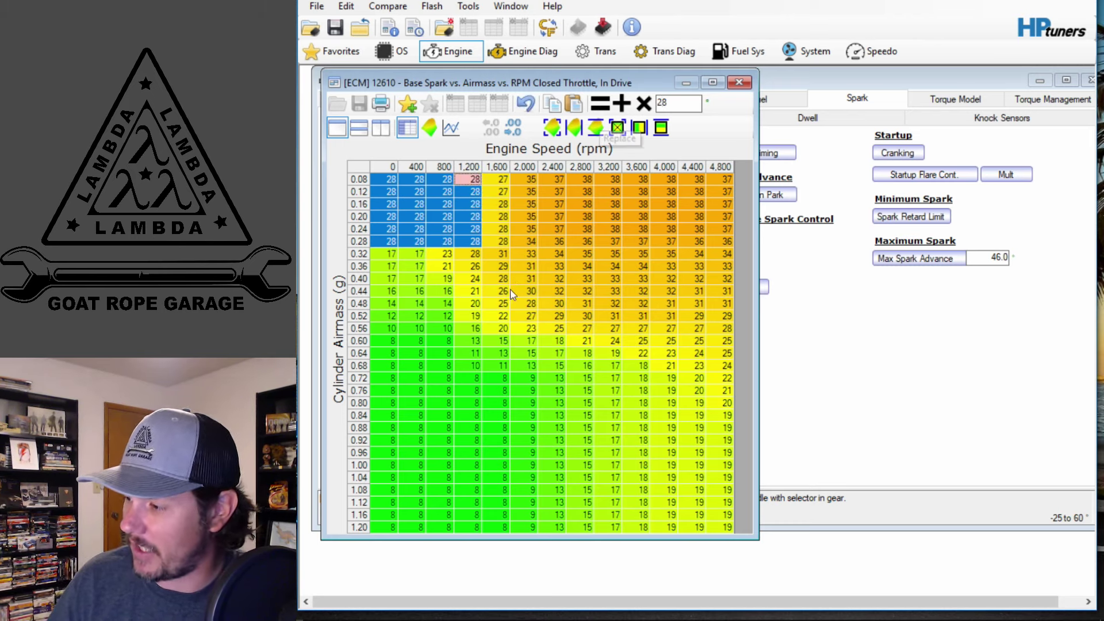
{"action": "left_click", "coordinate": [503, 256]}
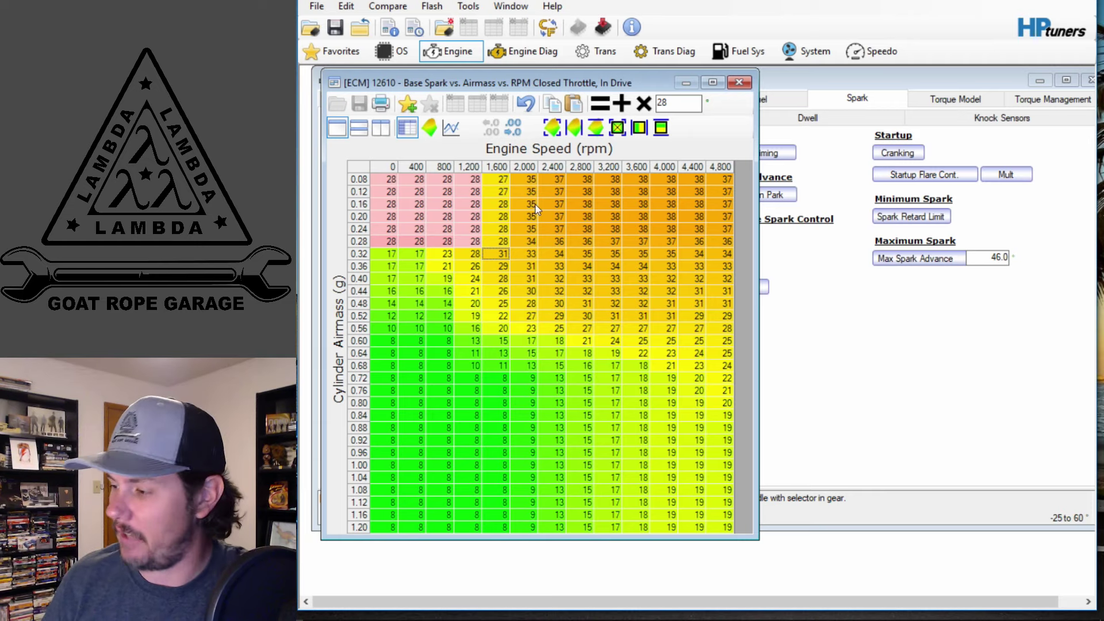
{"action": "left_click", "coordinate": [739, 82]}
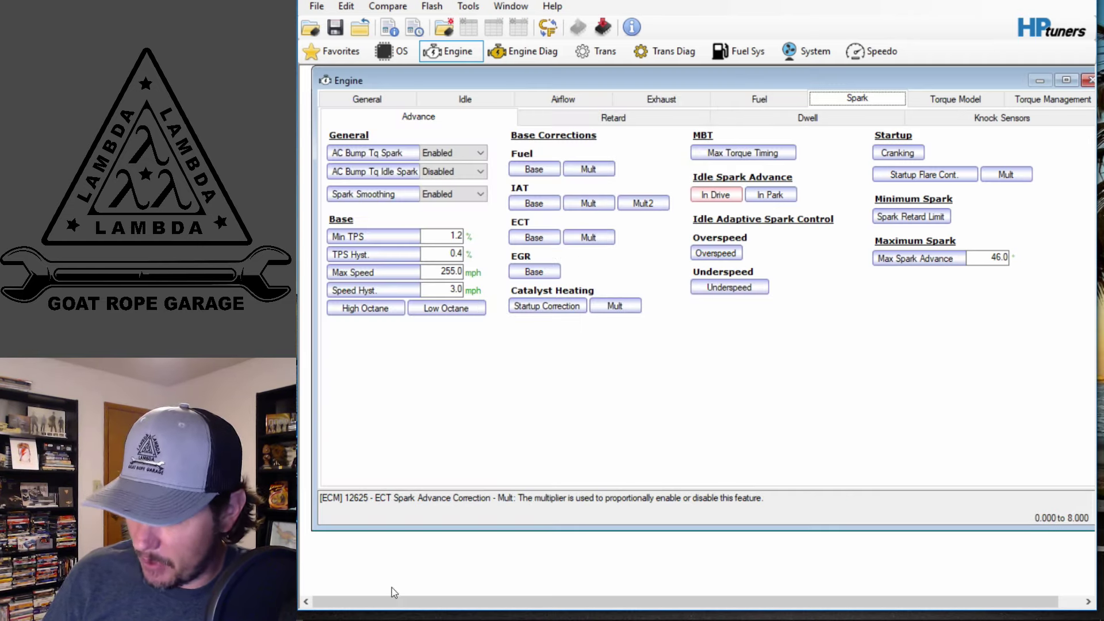
Switch to the other tune file and open its base Target Idle Speed vs. Coolant Temp table, widened to show every column.
{"action": "left_click", "coordinate": [489, 572]}
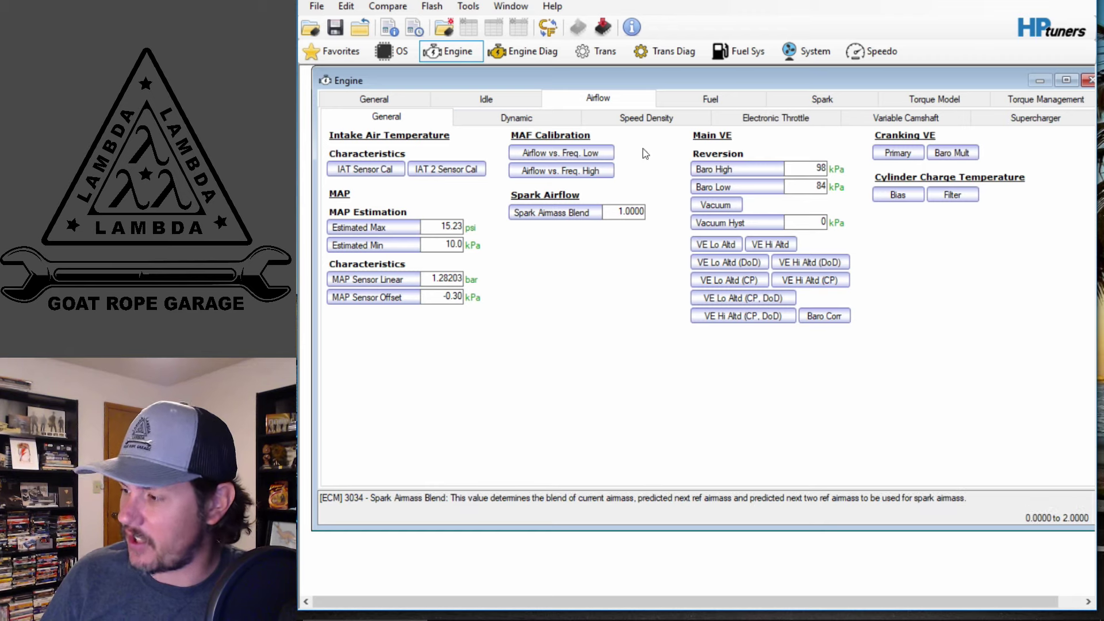
{"action": "left_click", "coordinate": [512, 100]}
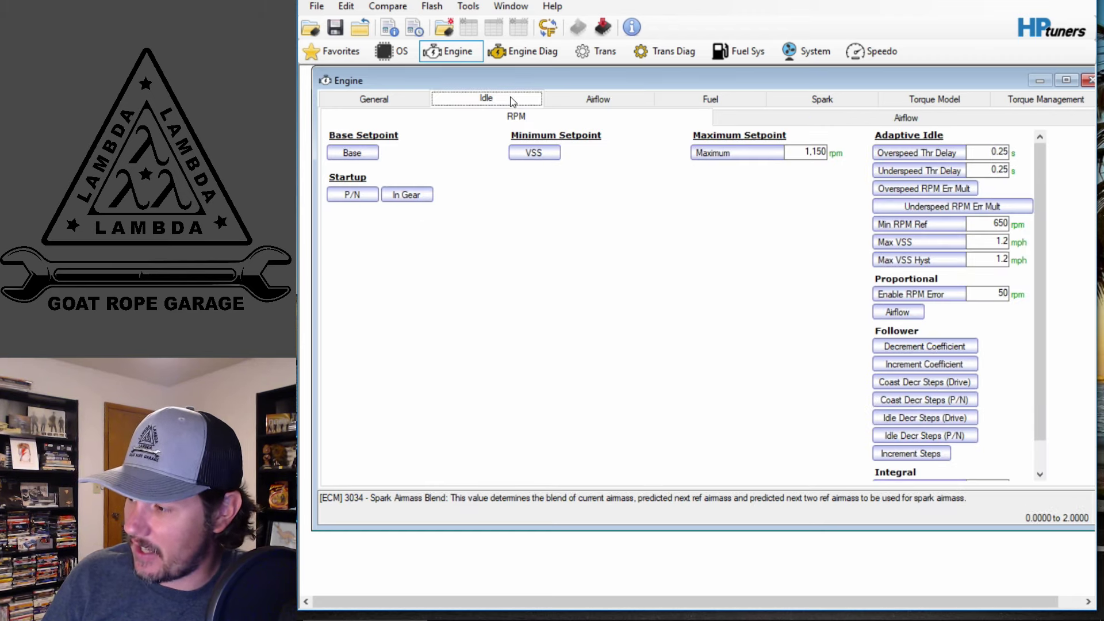
{"action": "left_click", "coordinate": [352, 153]}
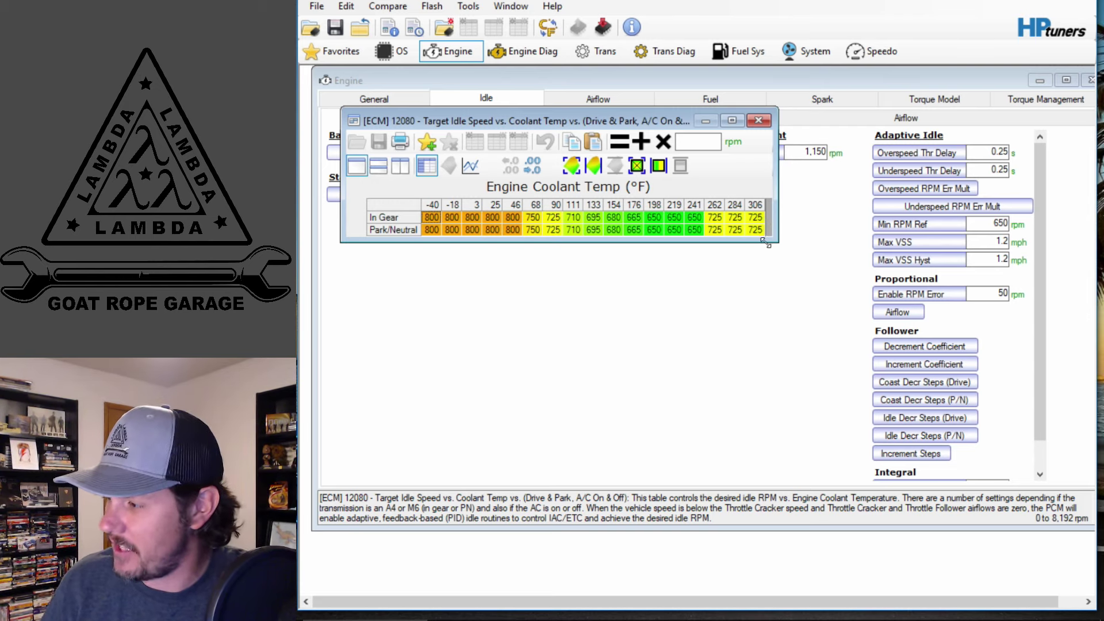
{"action": "left_click_drag", "start_coordinate": [778, 236], "coordinate": [800, 260]}
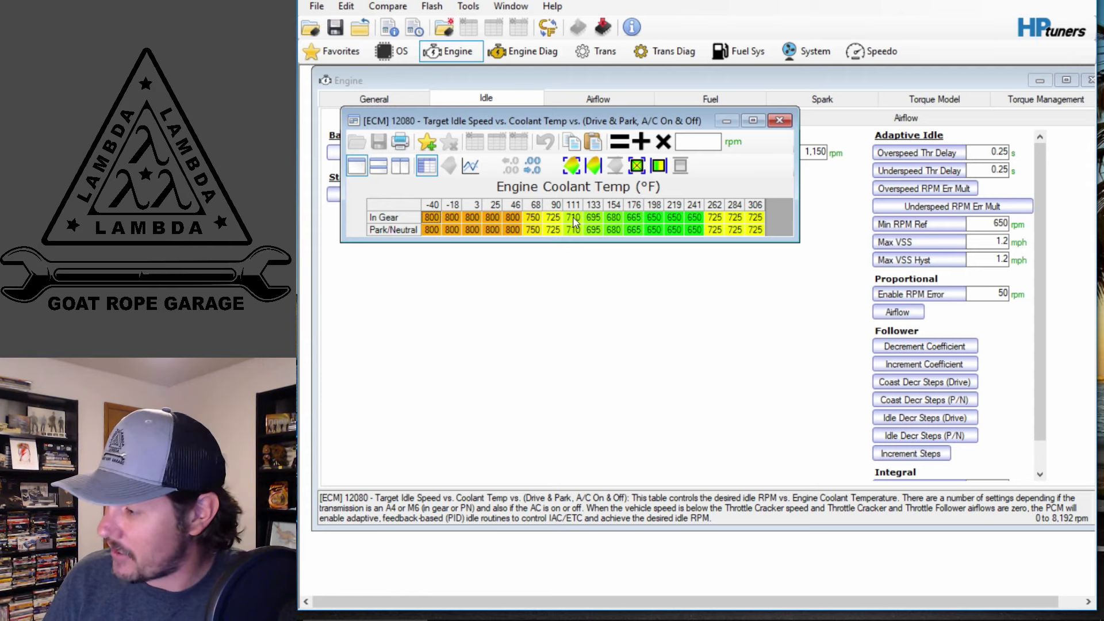
Set the In Gear and Park/Neutral target idle speeds to 800 rpm for coolant temperatures from 68 to 306 °F.
{"action": "left_click_drag", "start_coordinate": [533, 217], "coordinate": [791, 236]}
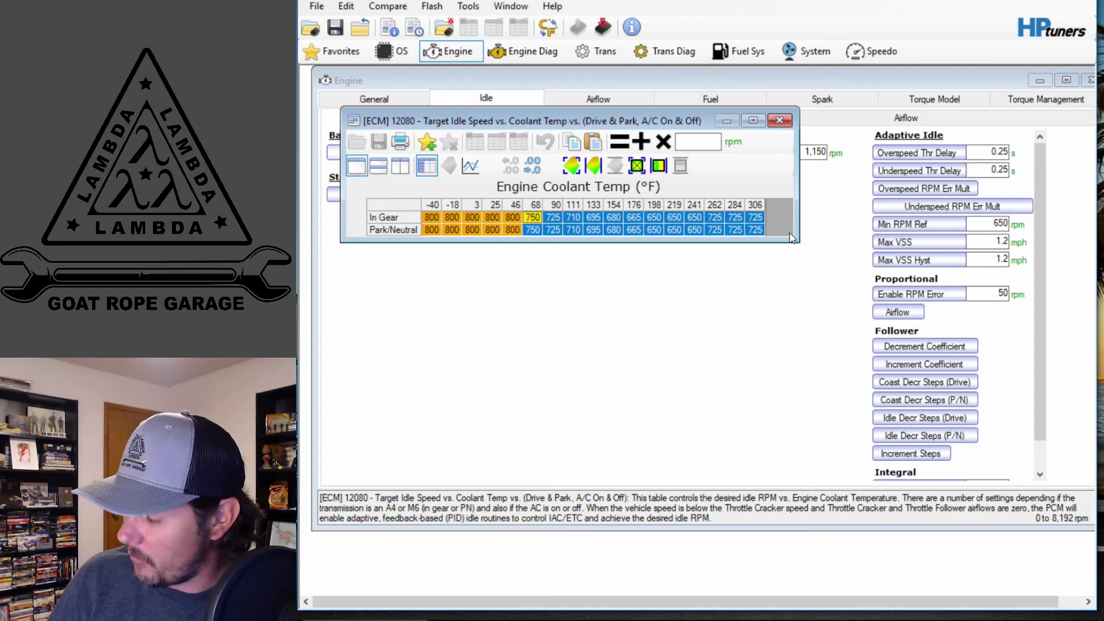
{"action": "type", "text": "800"}
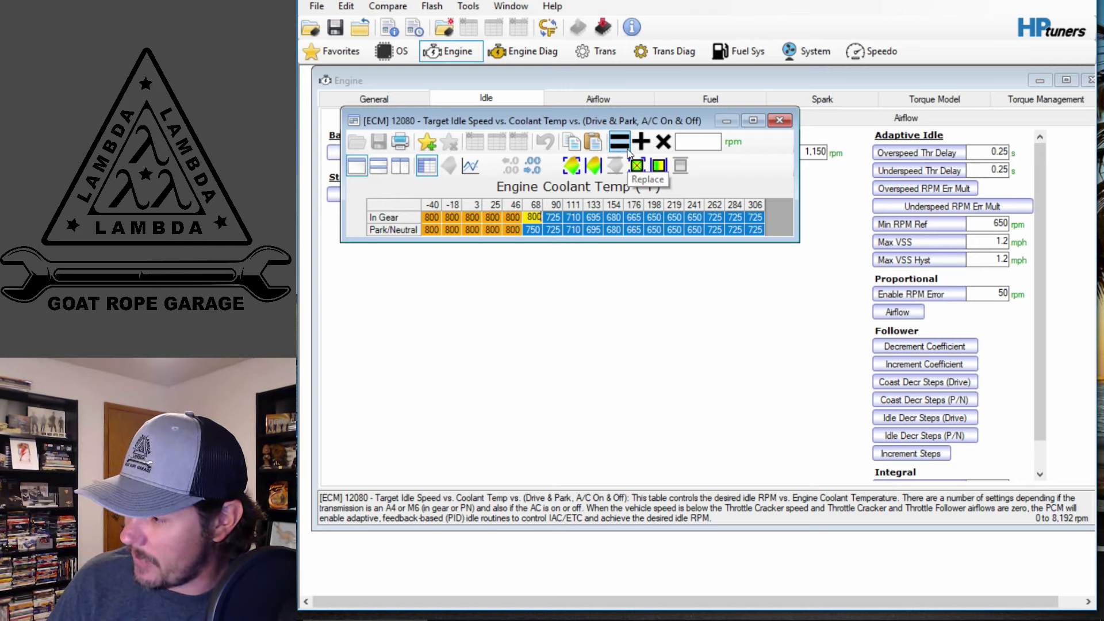
{"action": "key", "text": "Return"}
{"action": "left_click", "coordinate": [534, 229]}
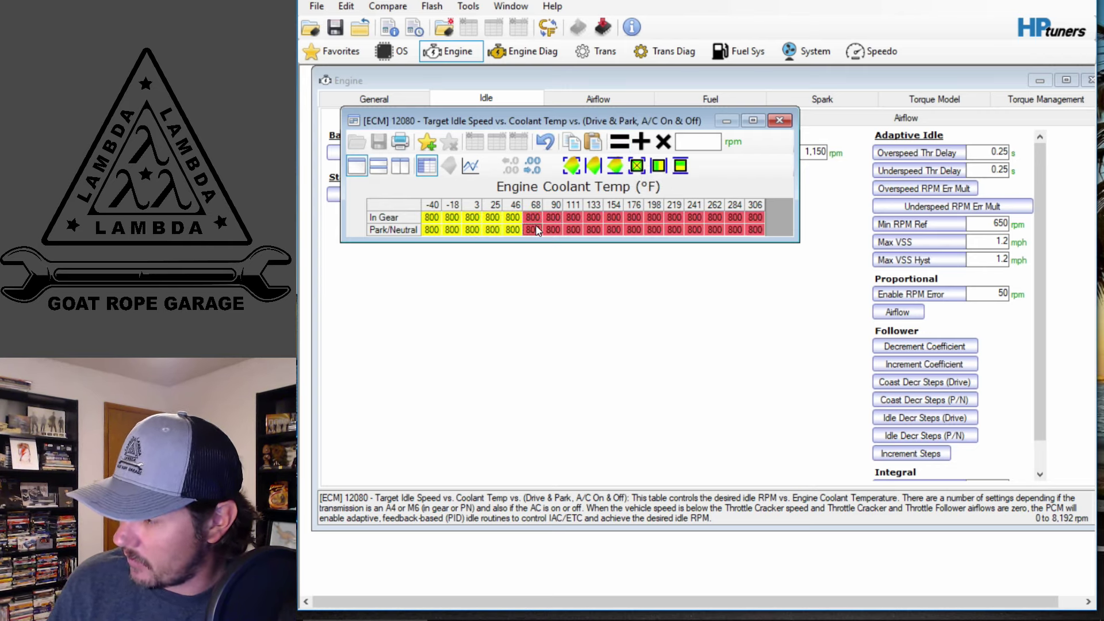
Set the target idle speed to 900 rpm at all coolant temperatures for both In Gear and Park/Neutral, and close the table.
{"action": "left_click", "coordinate": [394, 222]}
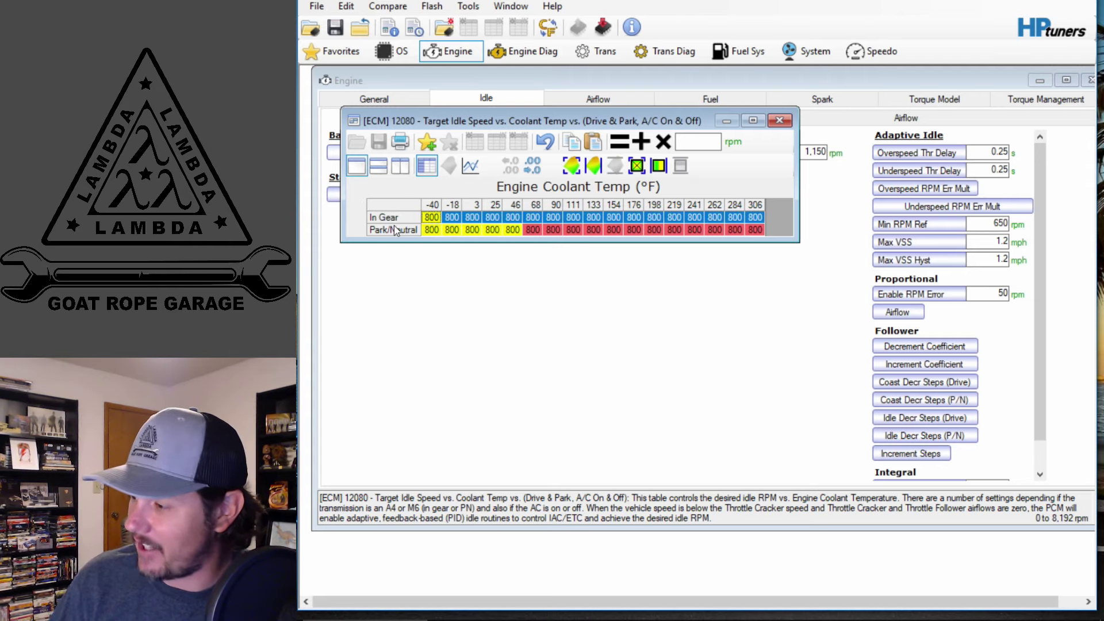
{"action": "left_click", "coordinate": [394, 229], "text": "shift"}
{"action": "type", "text": "90"}
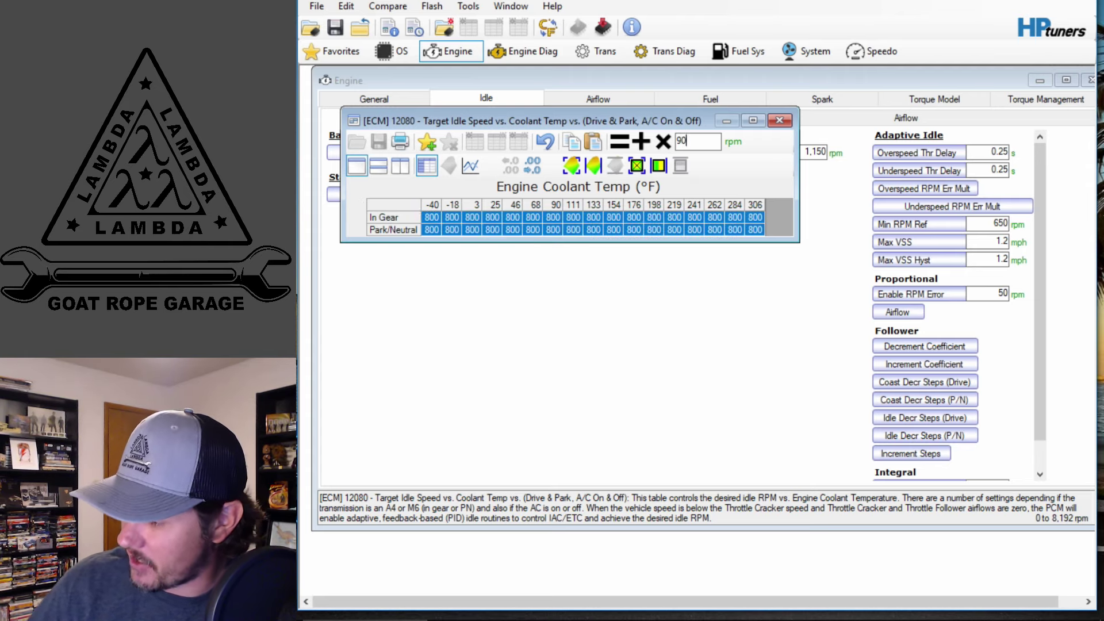
{"action": "type", "text": "0"}
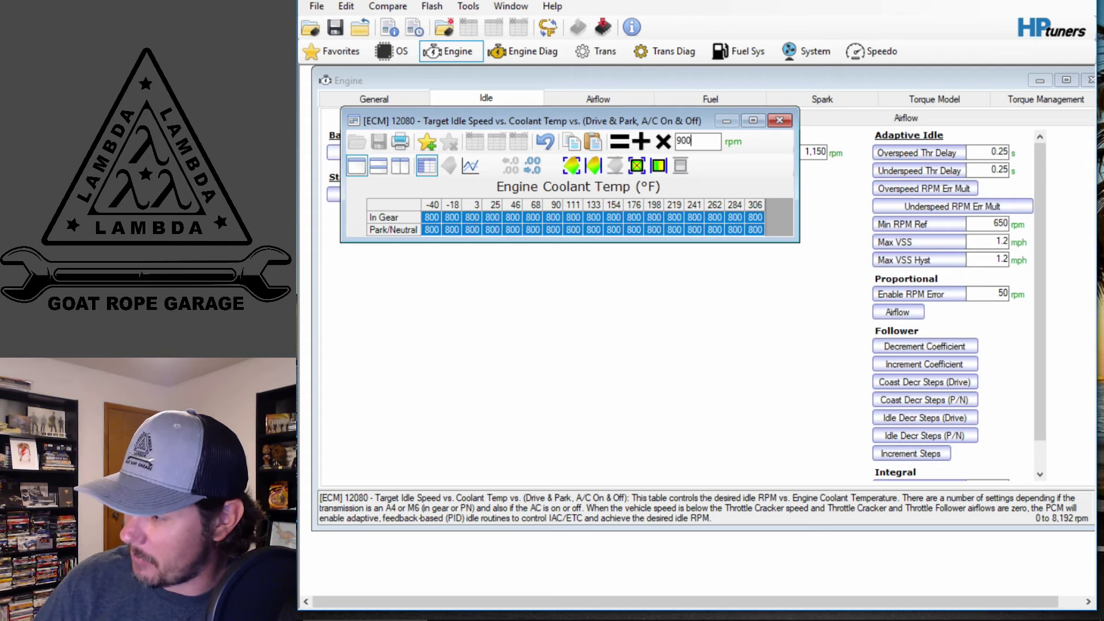
{"action": "left_click", "coordinate": [630, 144]}
{"action": "left_click", "coordinate": [779, 120]}
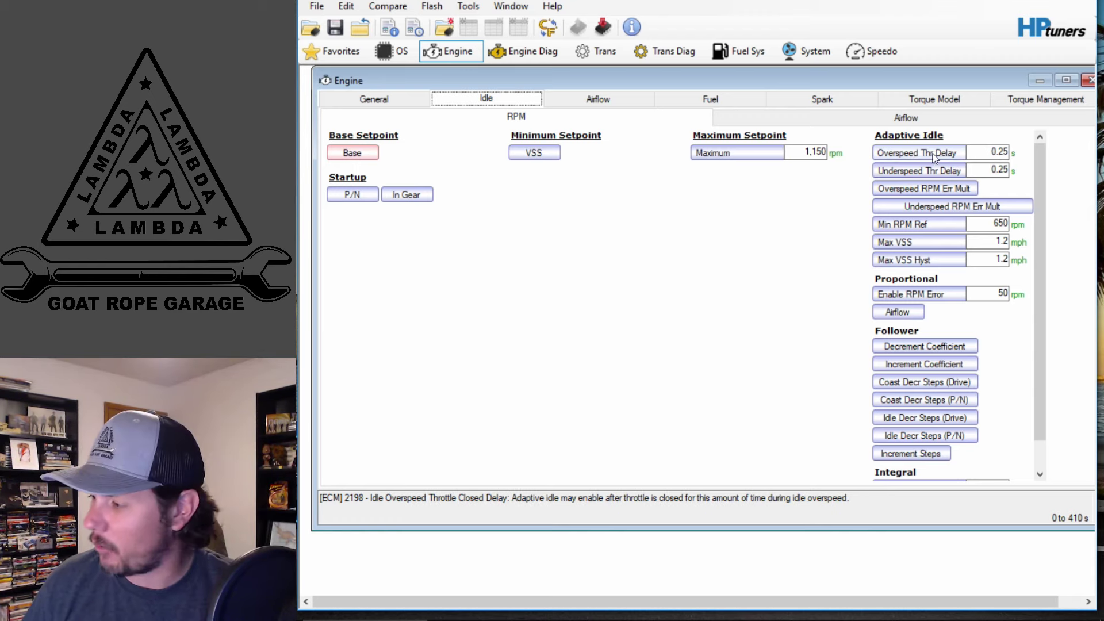
Multiply the entire Idle Overspeed Error Mult row by 0.5 in the adaptive idle settings and close the table.
{"action": "left_click", "coordinate": [930, 189]}
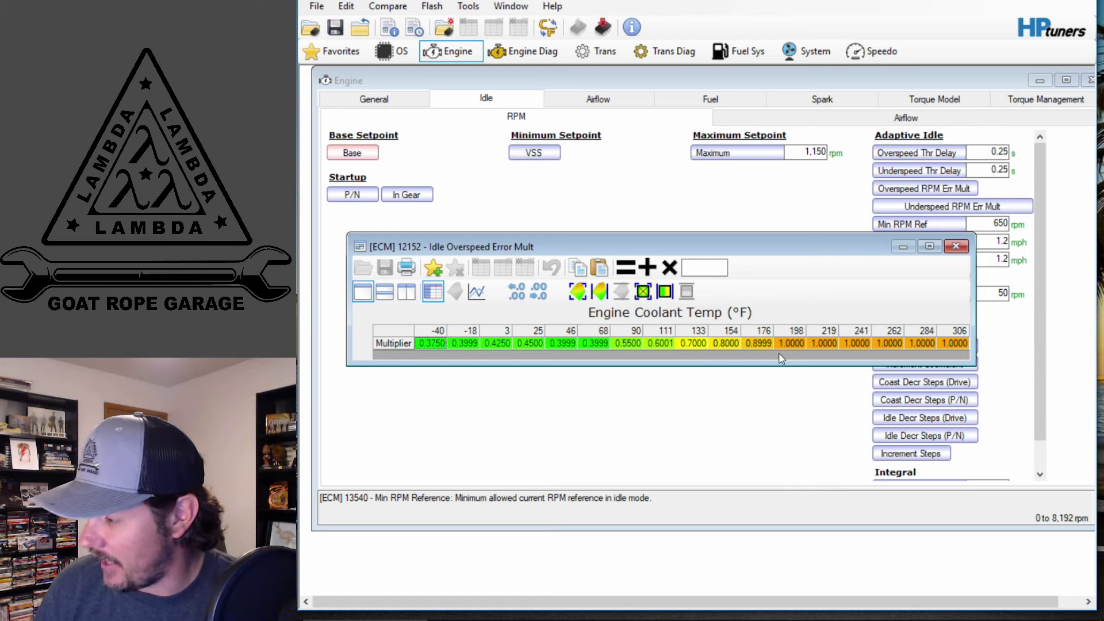
{"action": "left_click", "coordinate": [792, 344]}
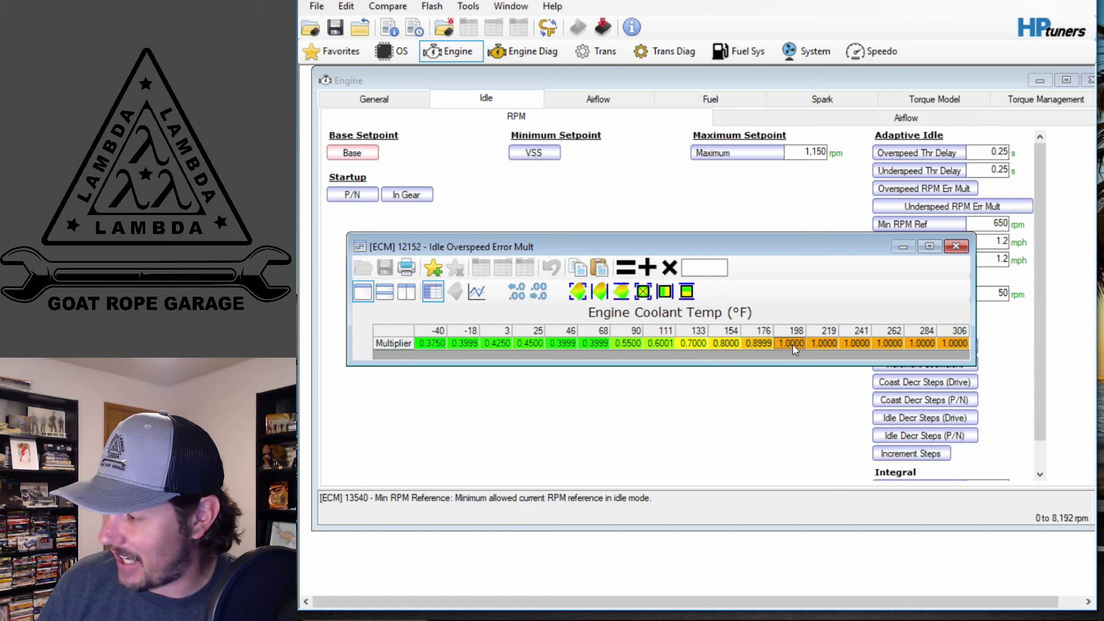
{"action": "left_click", "coordinate": [393, 343]}
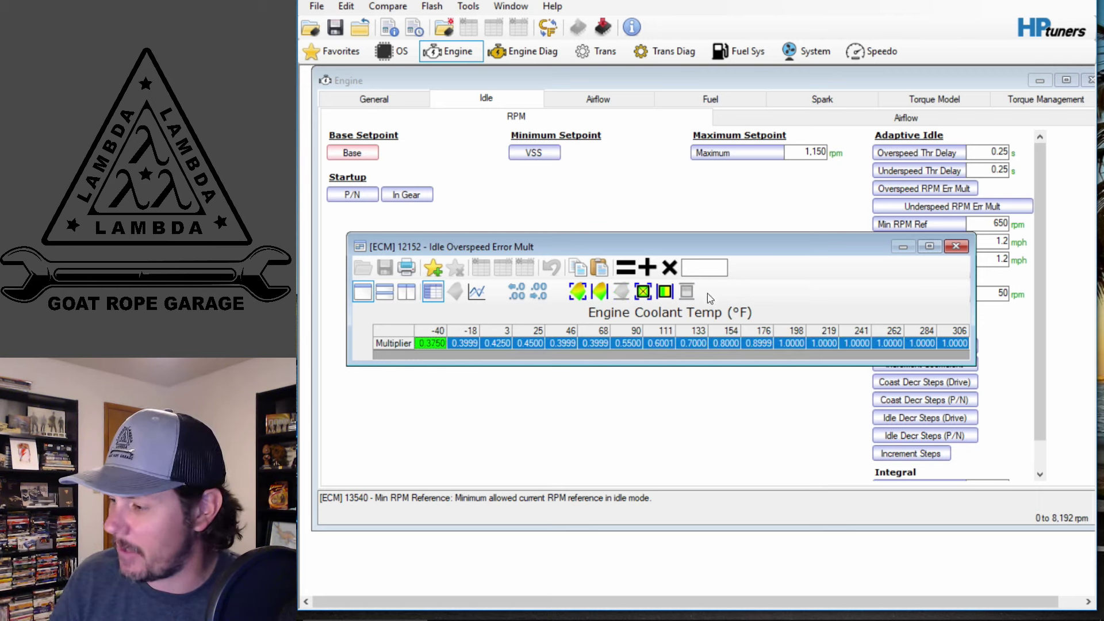
{"action": "left_click", "coordinate": [701, 267]}
{"action": "type", "text": ".5"}
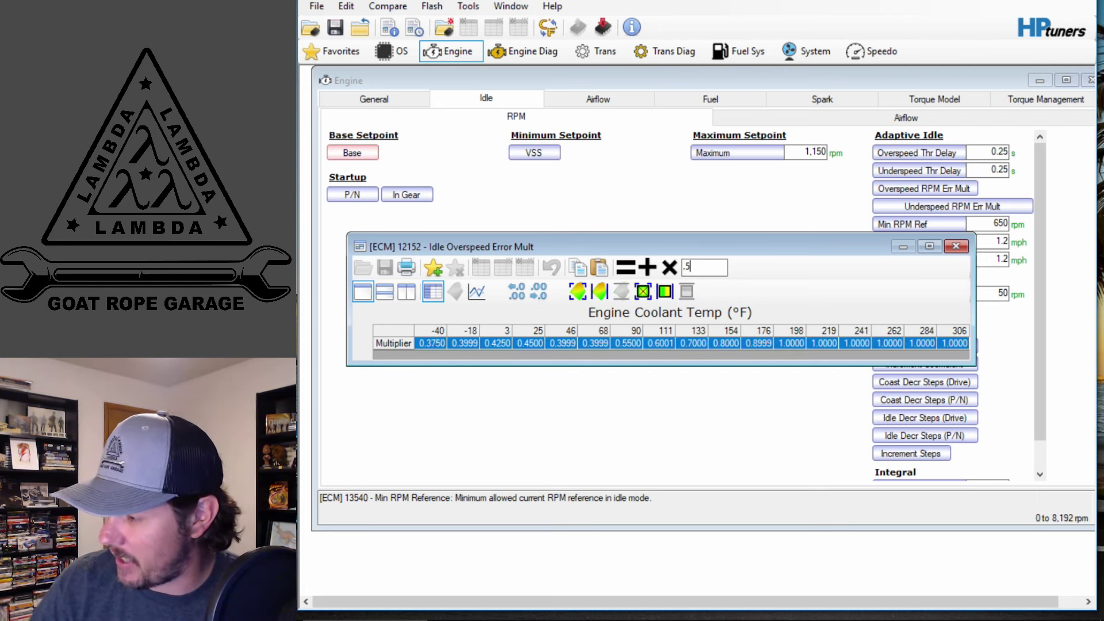
{"action": "left_click", "coordinate": [669, 269]}
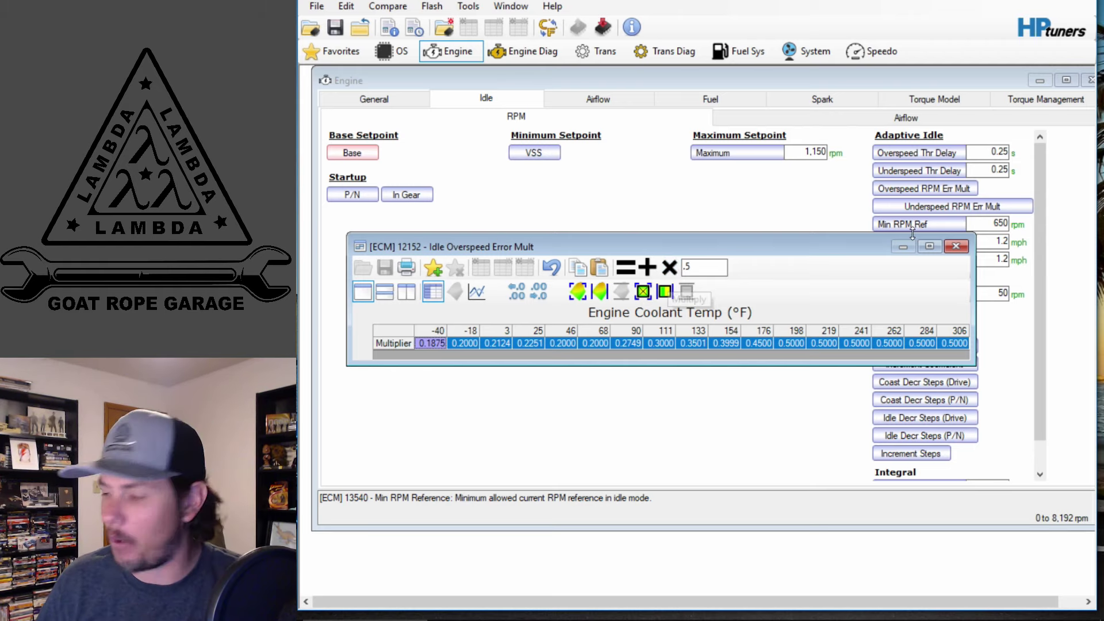
{"action": "left_click", "coordinate": [957, 246]}
Multiply all gear rows of the Final Idle Airflow Minimum vs. RPM table by 1.3 and close the table.
{"action": "left_click", "coordinate": [913, 115]}
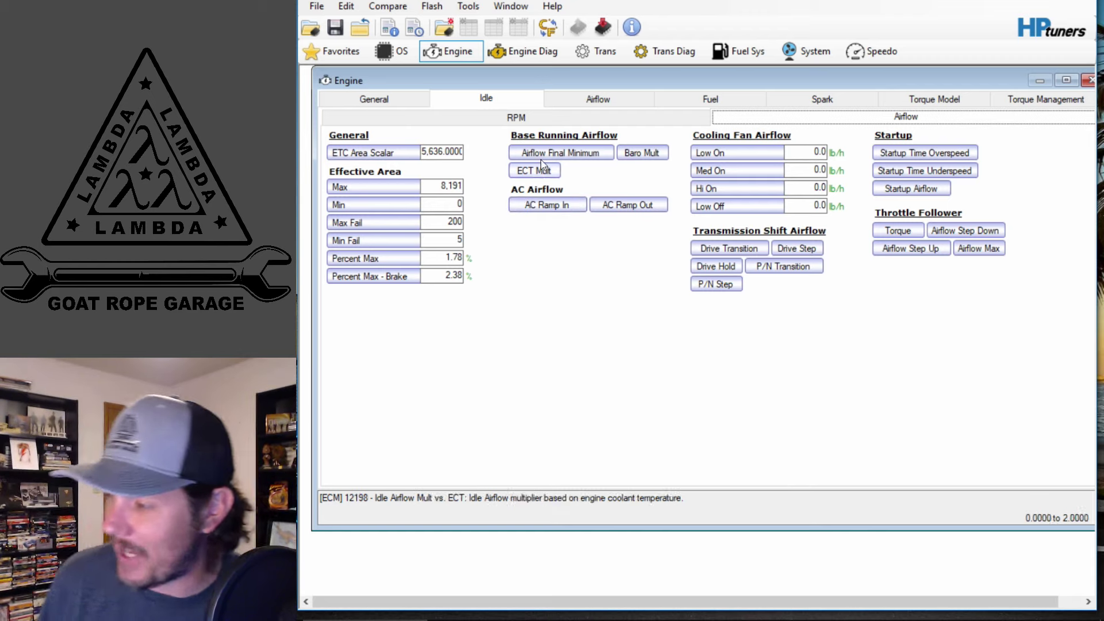
{"action": "left_click", "coordinate": [561, 154]}
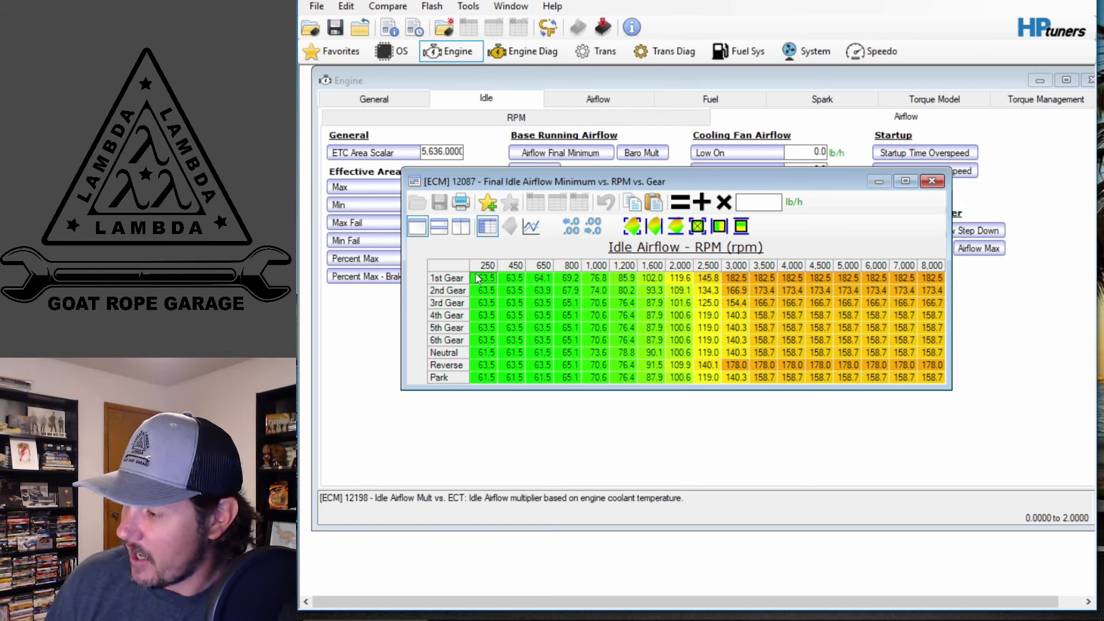
{"action": "left_click", "coordinate": [454, 279]}
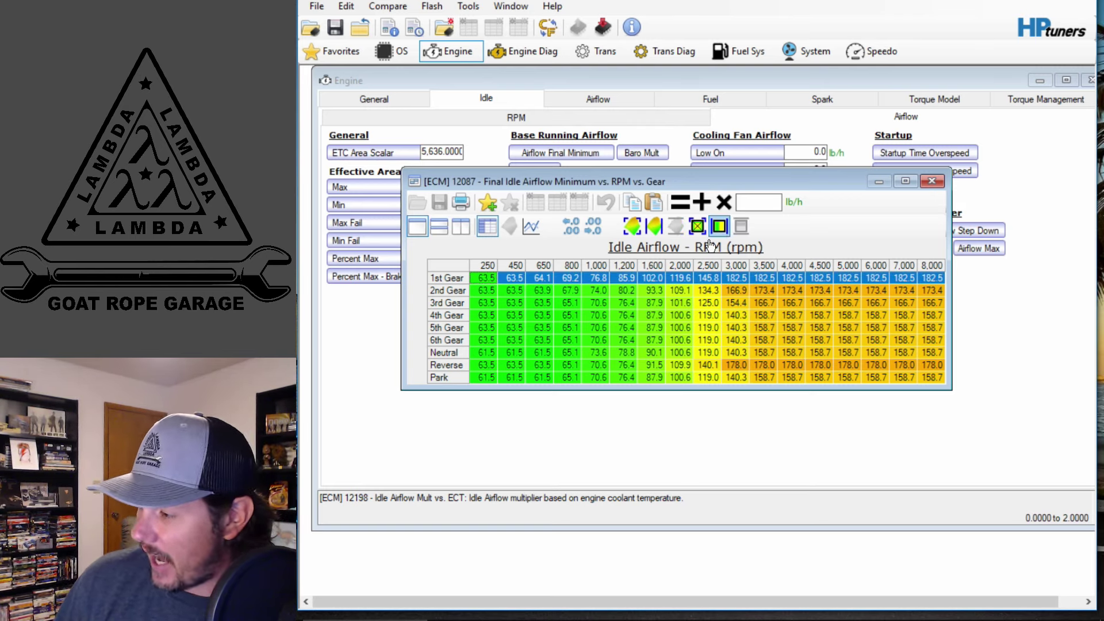
{"action": "left_click", "coordinate": [548, 277]}
{"action": "left_click_drag", "start_coordinate": [453, 278], "coordinate": [452, 379]}
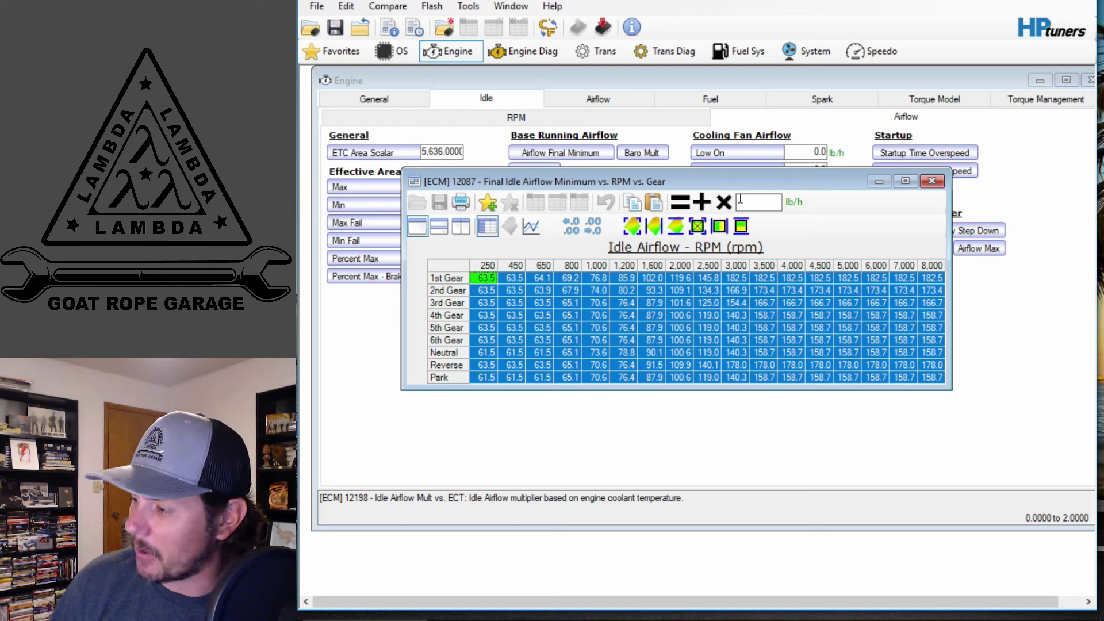
{"action": "type", "text": "1.3"}
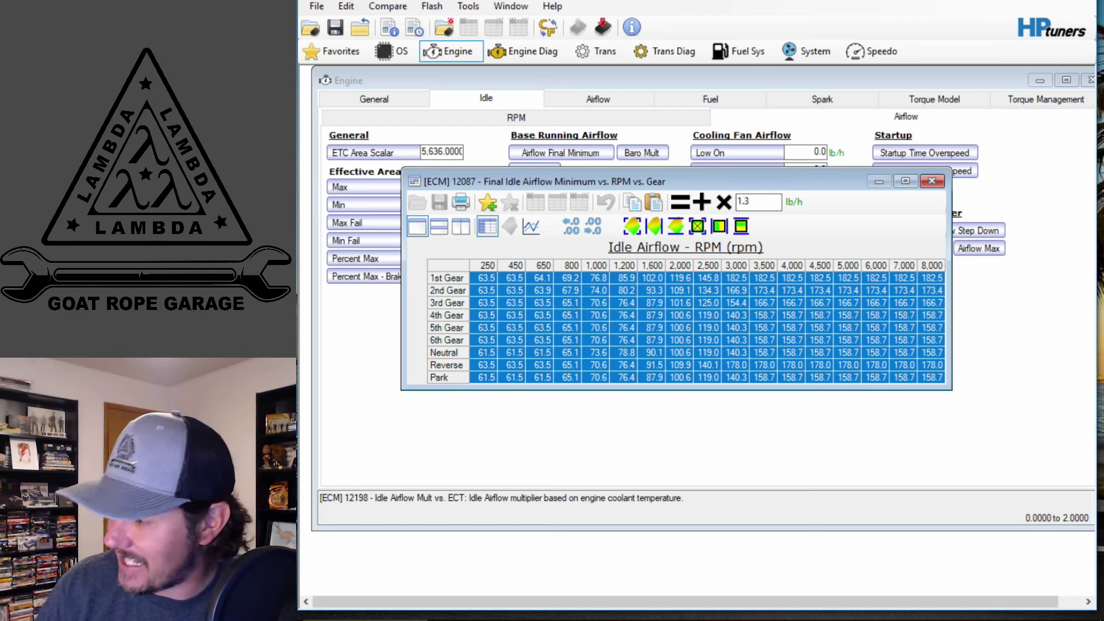
{"action": "left_click", "coordinate": [723, 203]}
{"action": "left_click", "coordinate": [932, 181]}
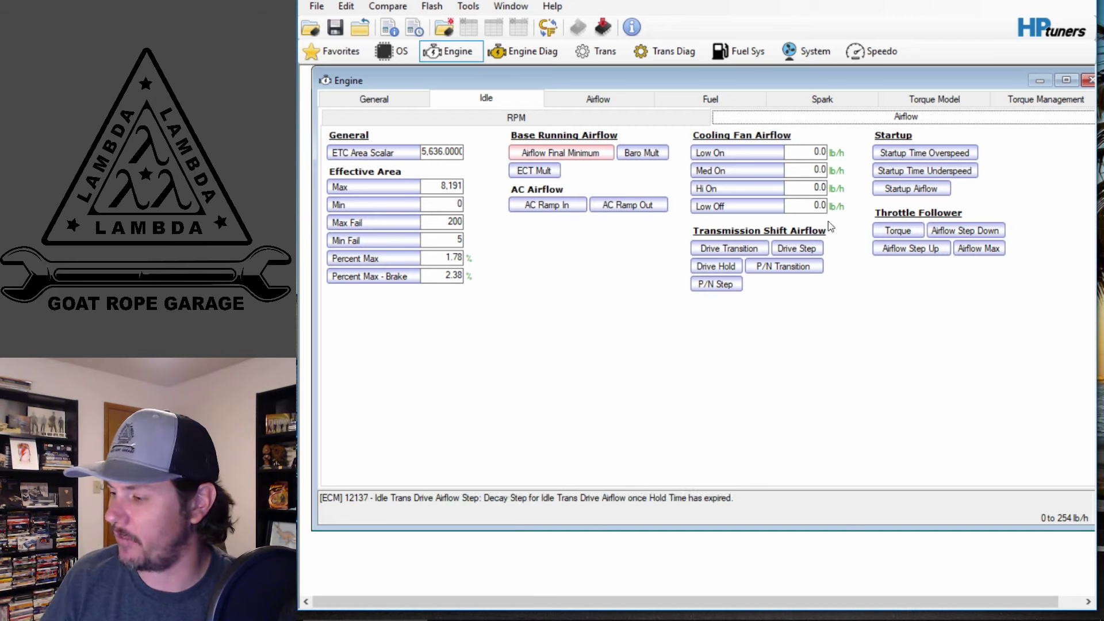
Set the Idle Base Spark vs. RPM vs. CylAir table to 26° from 0 to 1,200 rpm and 0.08 to 0.44 g.
{"action": "left_click", "coordinate": [835, 101]}
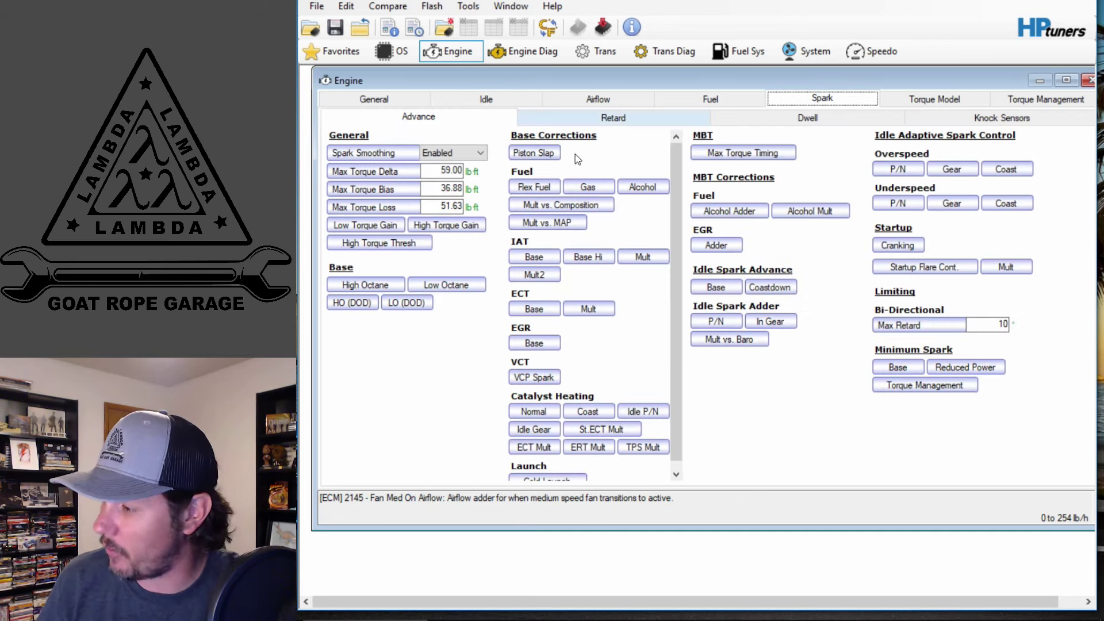
{"action": "left_click", "coordinate": [717, 287]}
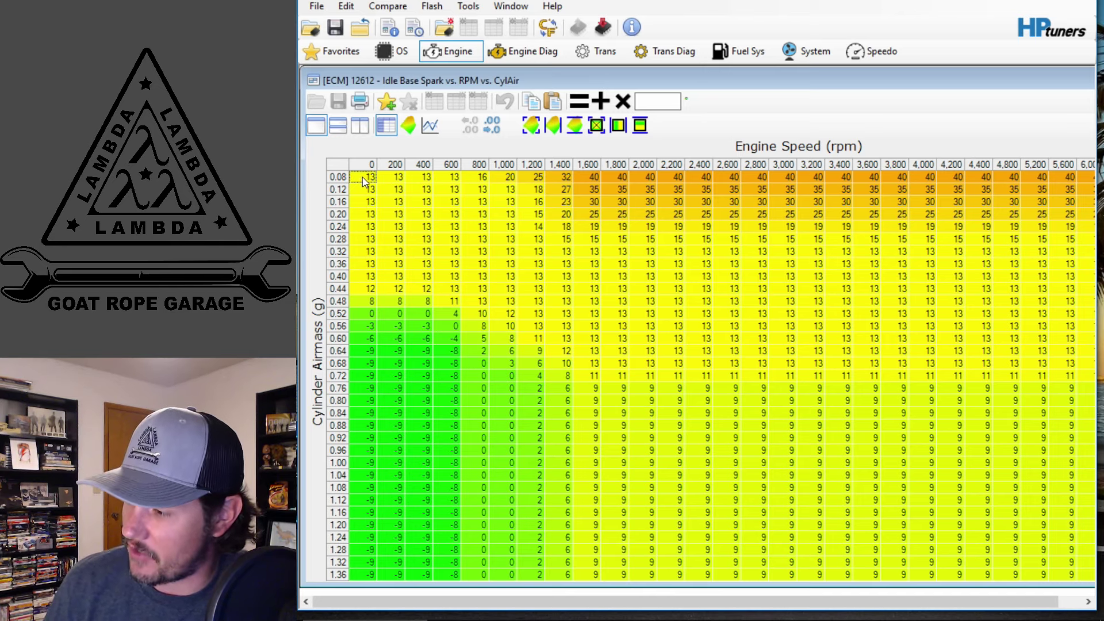
{"action": "left_click_drag", "start_coordinate": [363, 177], "coordinate": [526, 288]}
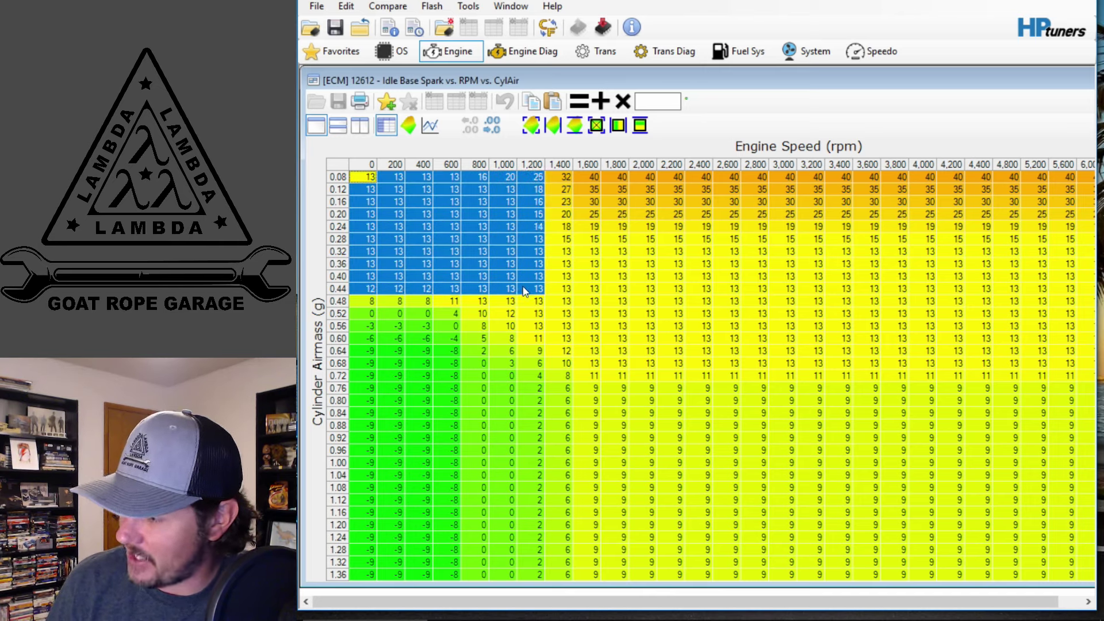
{"action": "left_click", "coordinate": [659, 104]}
{"action": "type", "text": "21"}
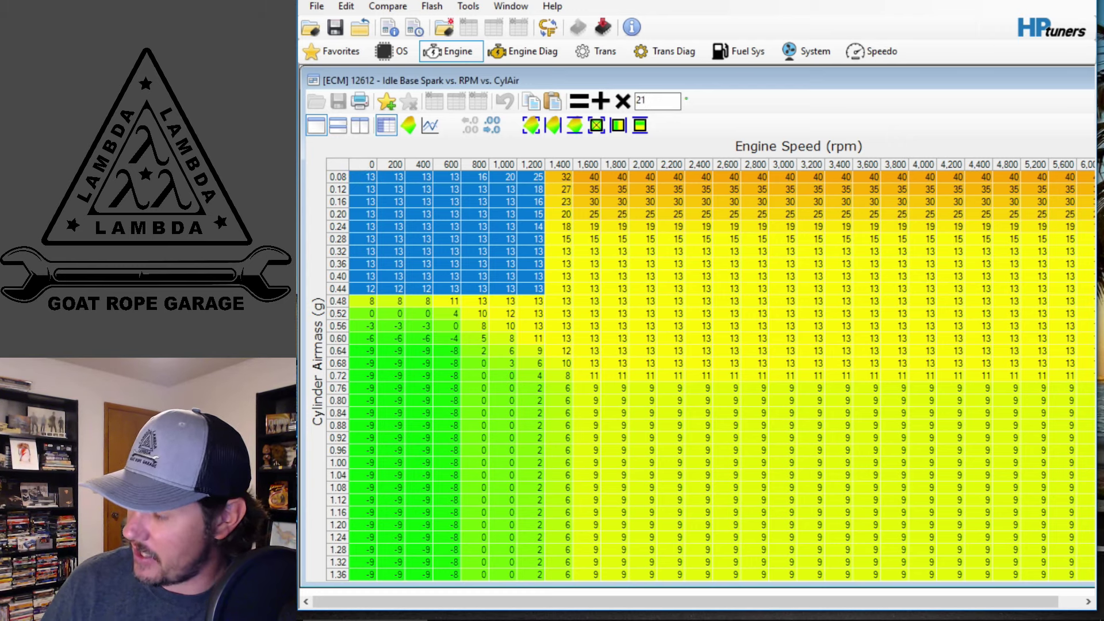
{"action": "key", "text": "BackSpace"}
{"action": "type", "text": "2"}
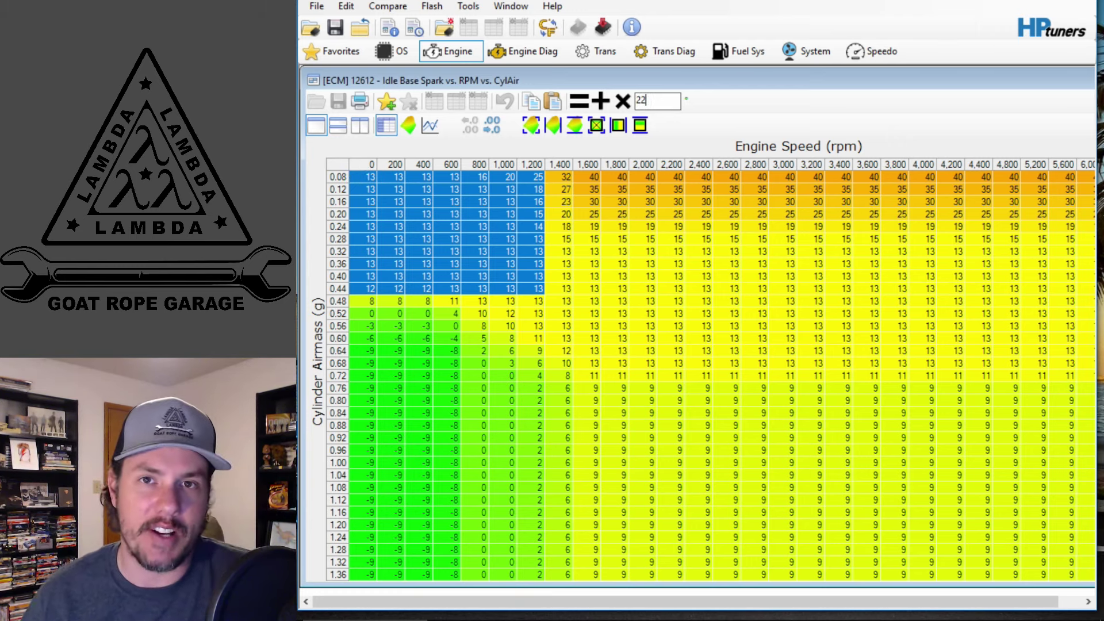
{"action": "key", "text": "BackSpace"}
{"action": "type", "text": "6"}
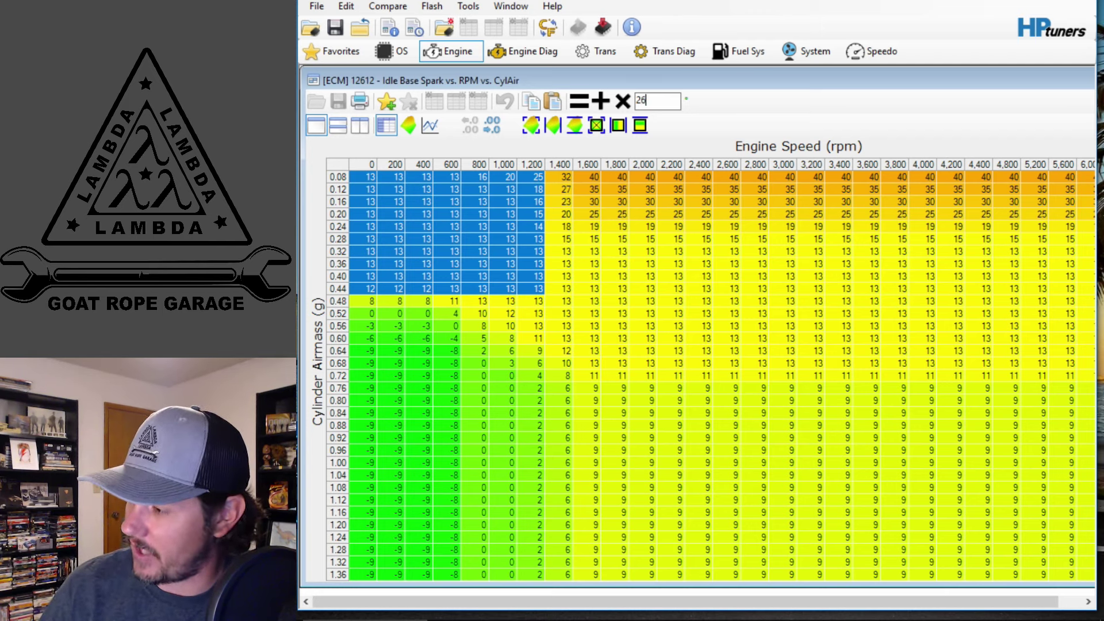
{"action": "left_click", "coordinate": [580, 101]}
{"action": "left_click", "coordinate": [535, 301]}
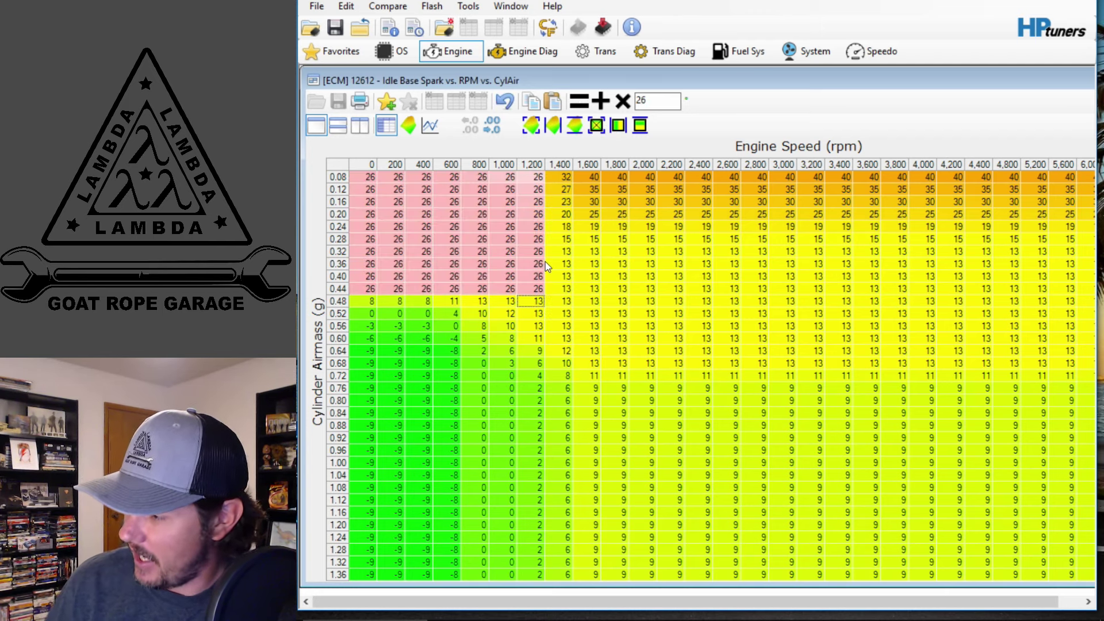
Interpolate the idle base spark horizontally between 1,200 and 1,600 rpm for cylinder airmass rows 0.24 to 0.44 g.
{"action": "left_click_drag", "start_coordinate": [538, 226], "coordinate": [582, 292]}
{"action": "left_click", "coordinate": [619, 126]}
{"action": "left_click", "coordinate": [532, 246]}
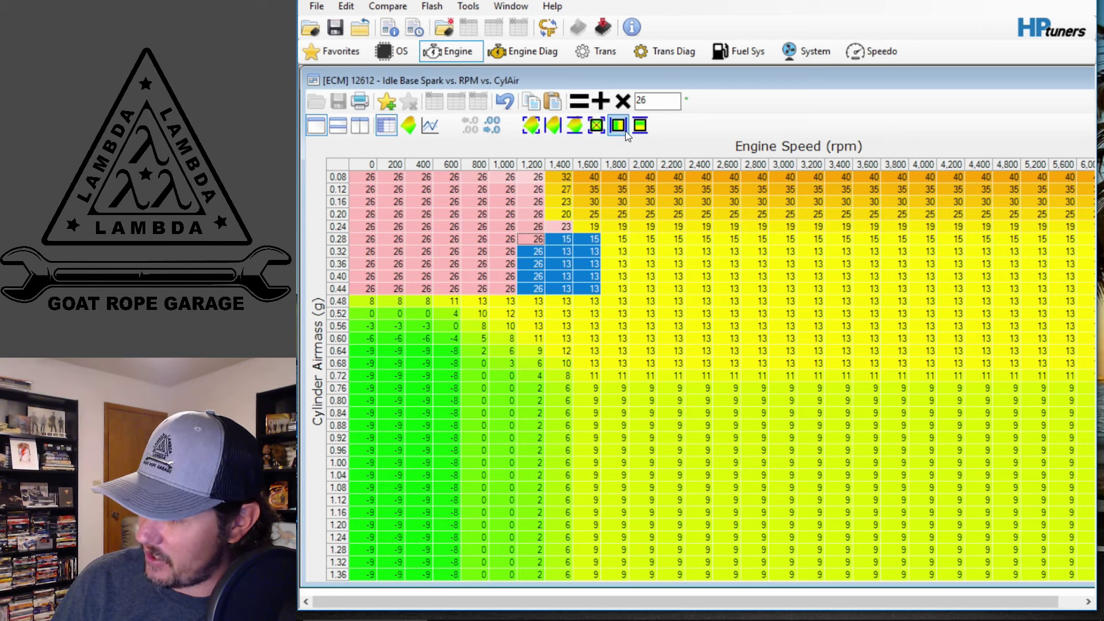
{"action": "left_click", "coordinate": [618, 125]}
{"action": "left_click", "coordinate": [543, 262]}
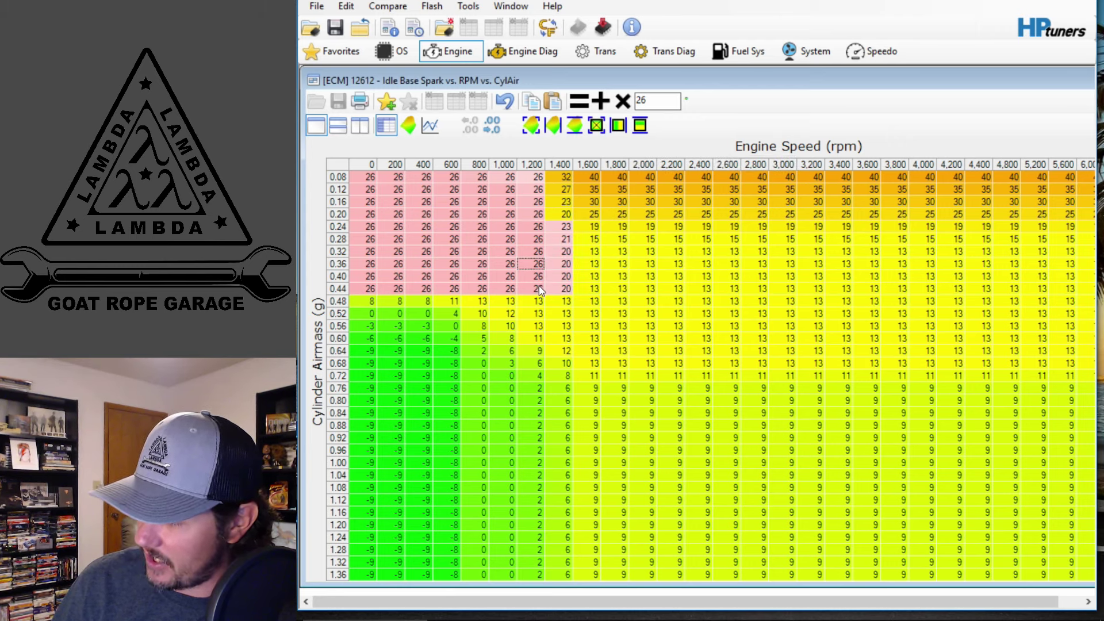
Interpolate the idle base spark vertically between 0.44 and 0.52 g for 0 to 1,200 rpm, and close the table.
{"action": "left_click_drag", "start_coordinate": [540, 285], "coordinate": [371, 313]}
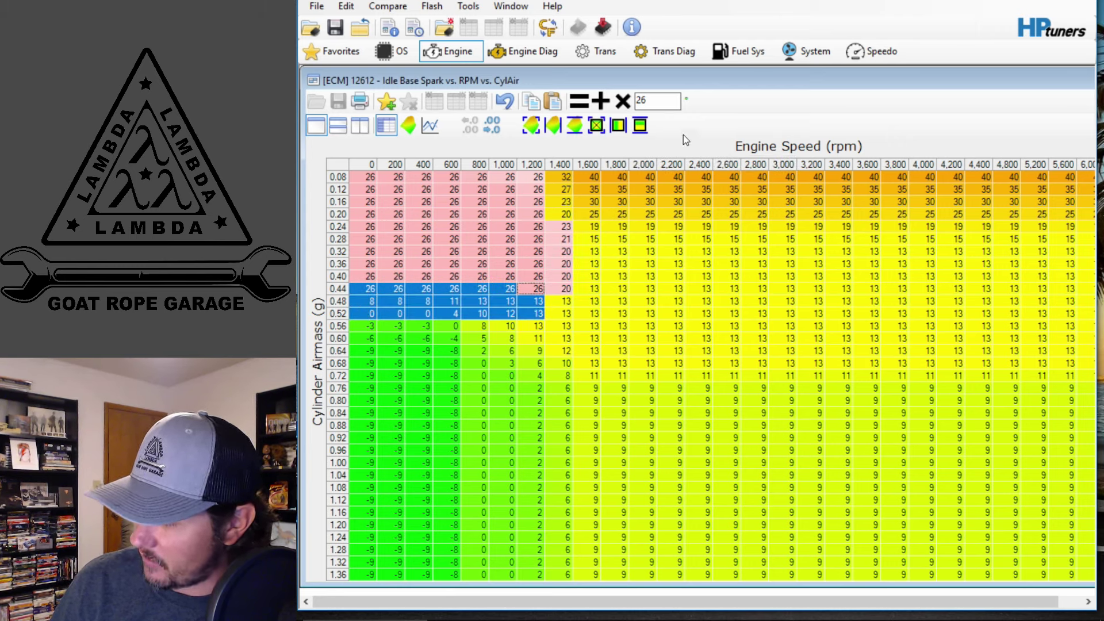
{"action": "left_click", "coordinate": [640, 126]}
{"action": "left_click", "coordinate": [580, 239]}
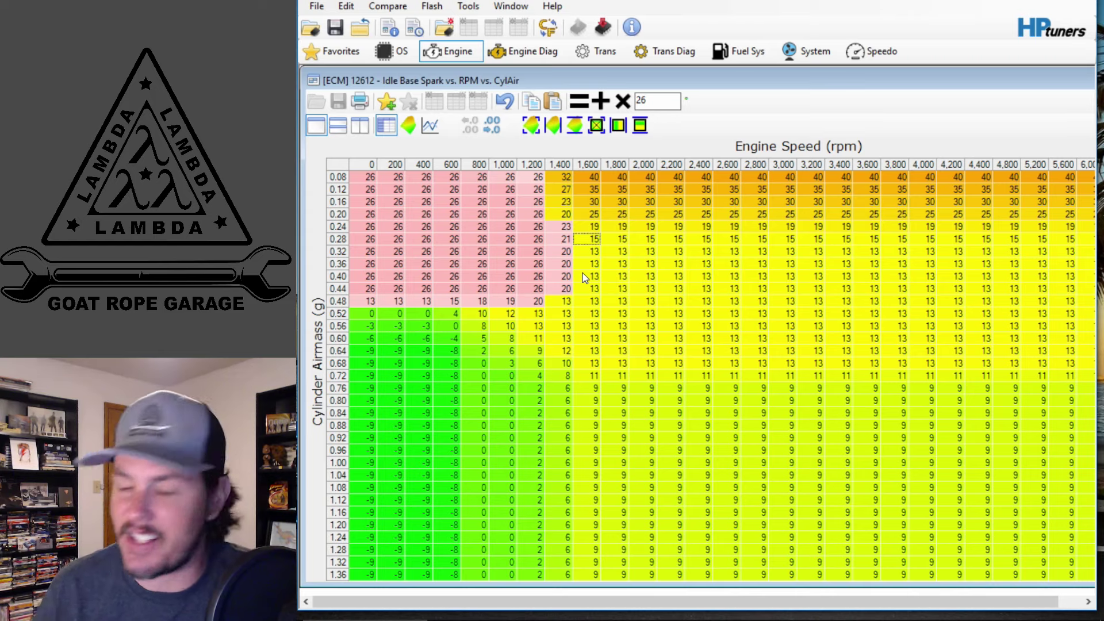
{"action": "left_click", "coordinate": [313, 80]}
{"action": "left_click", "coordinate": [337, 217]}
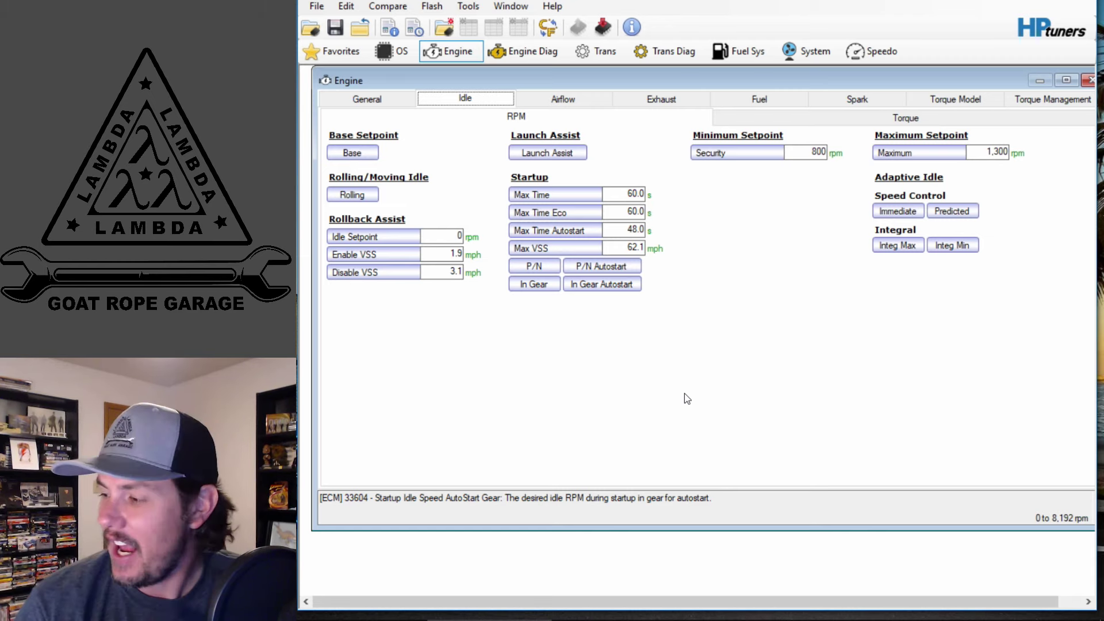
In the other tune file, set the target idle speed to 800 rpm from 68 to 306 °F for all operating modes and close the table.
{"action": "left_click", "coordinate": [353, 151]}
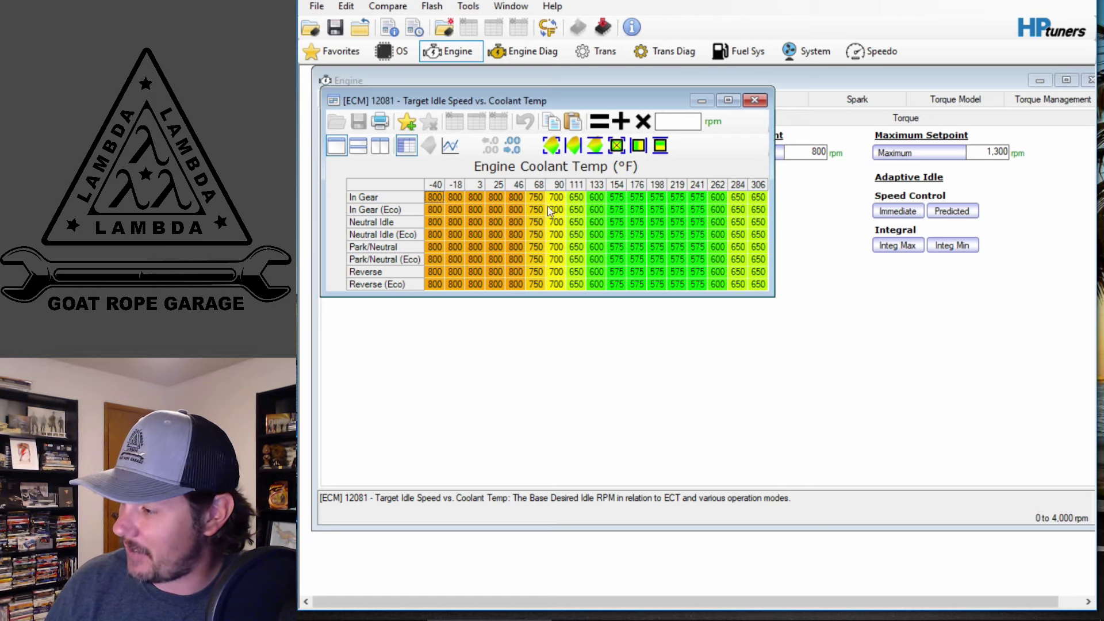
{"action": "left_click_drag", "start_coordinate": [536, 197], "coordinate": [792, 311]}
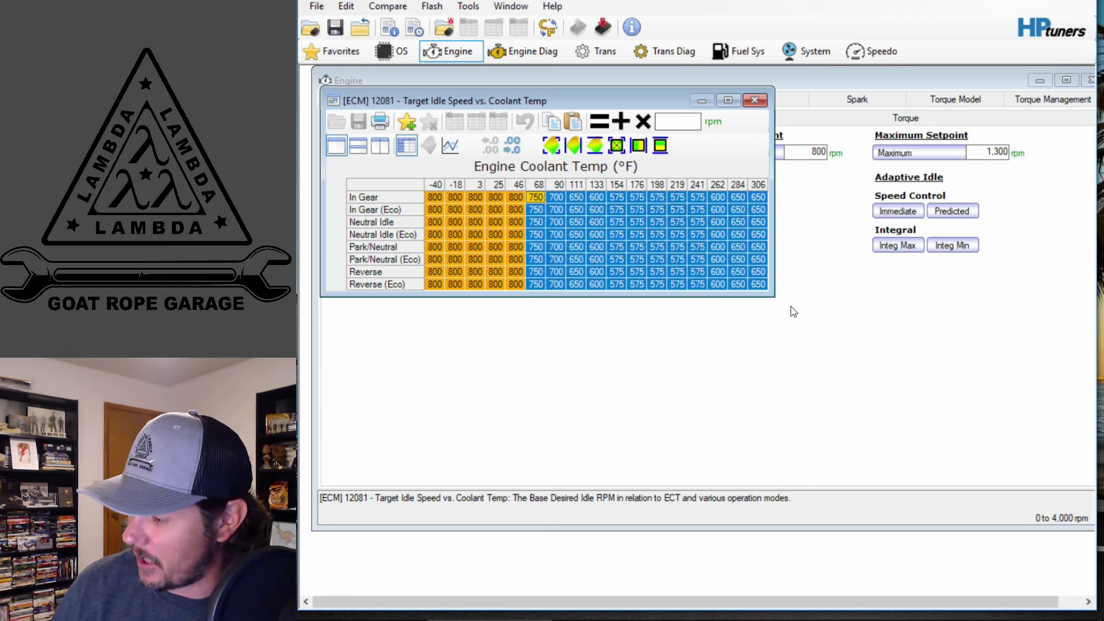
{"action": "type", "text": "800"}
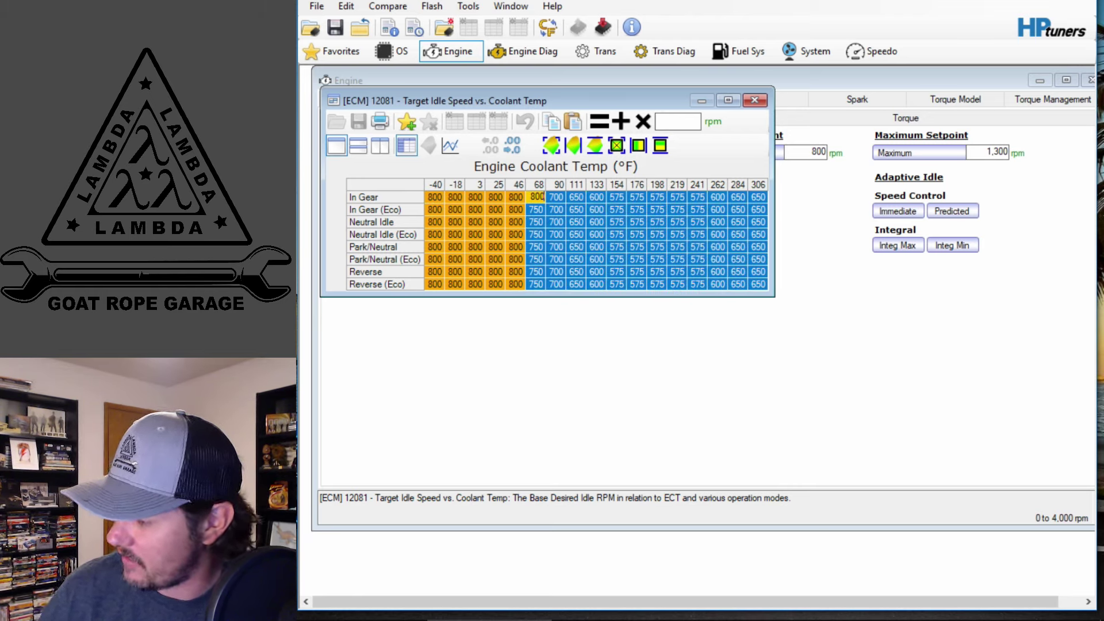
{"action": "key", "text": "Return"}
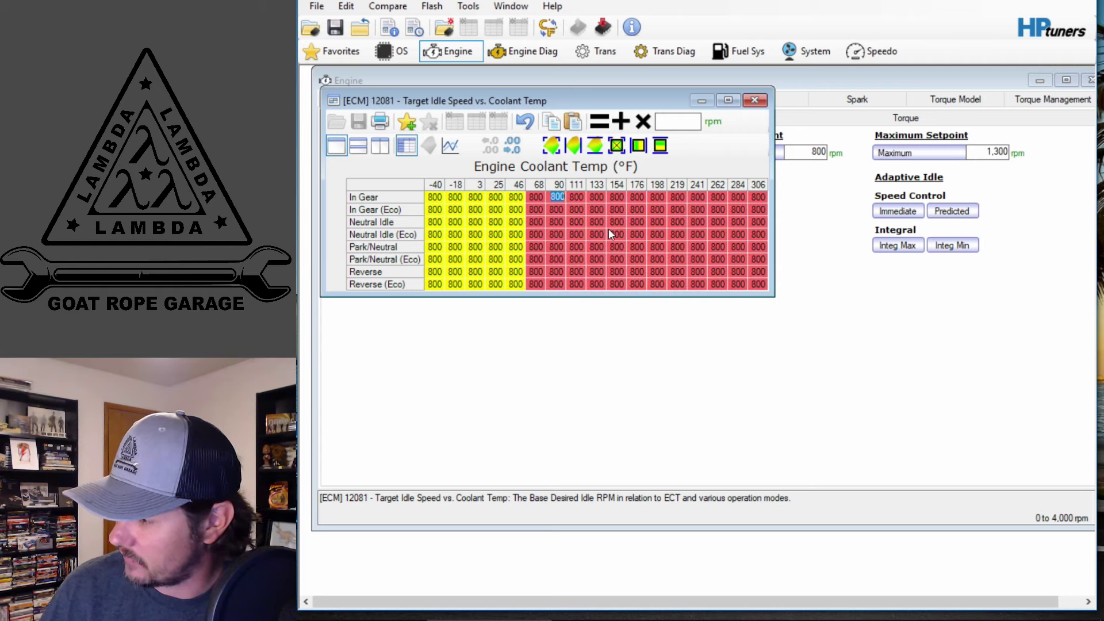
{"action": "left_click", "coordinate": [585, 229]}
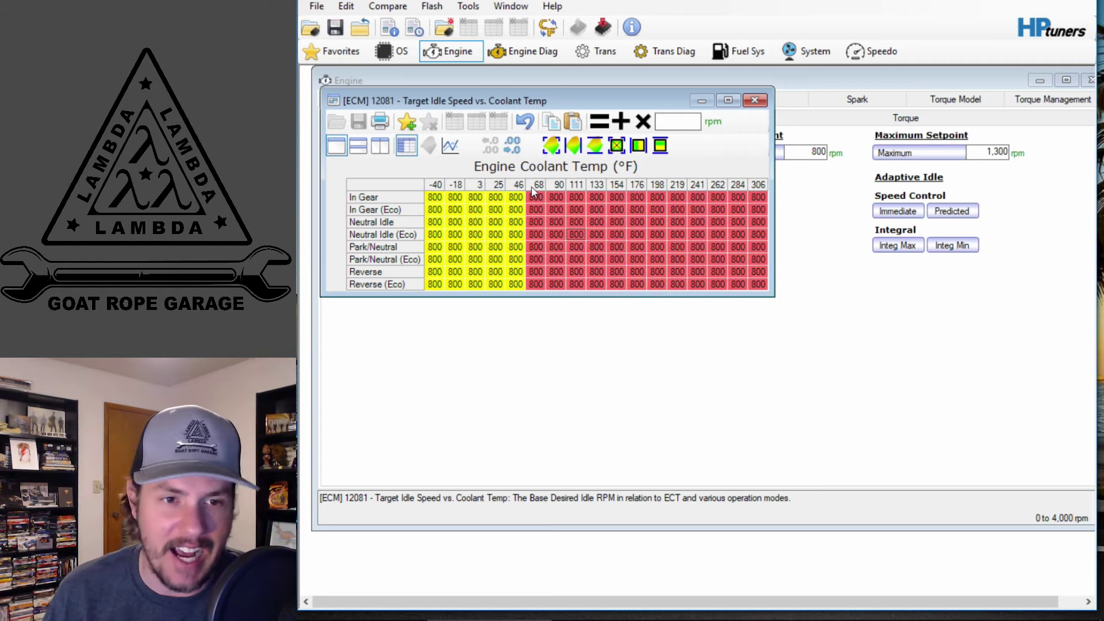
{"action": "left_click", "coordinate": [755, 100]}
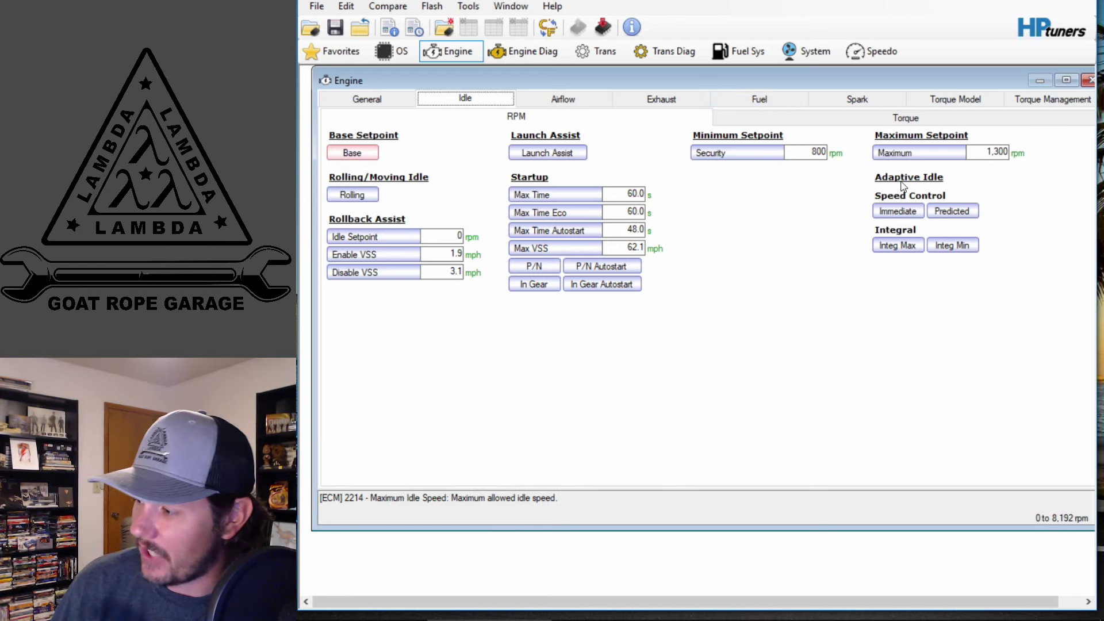
Examine the Idle Immediate Prop torque correction table and the Idle Speed Control Reserve table, closing each one.
{"action": "left_click", "coordinate": [894, 213]}
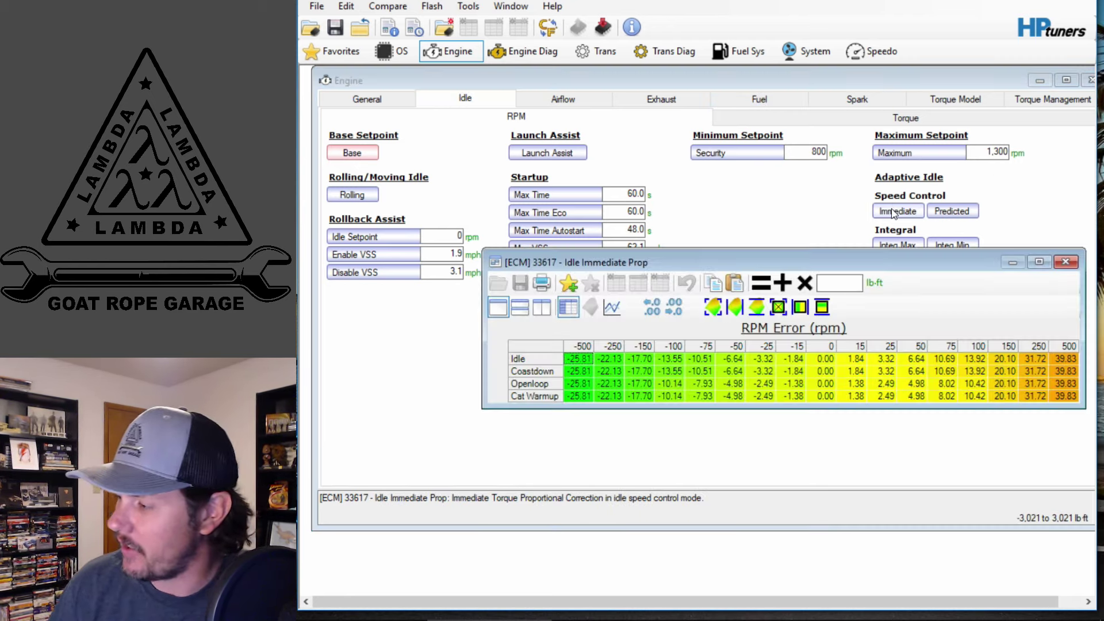
{"action": "left_click", "coordinate": [831, 347]}
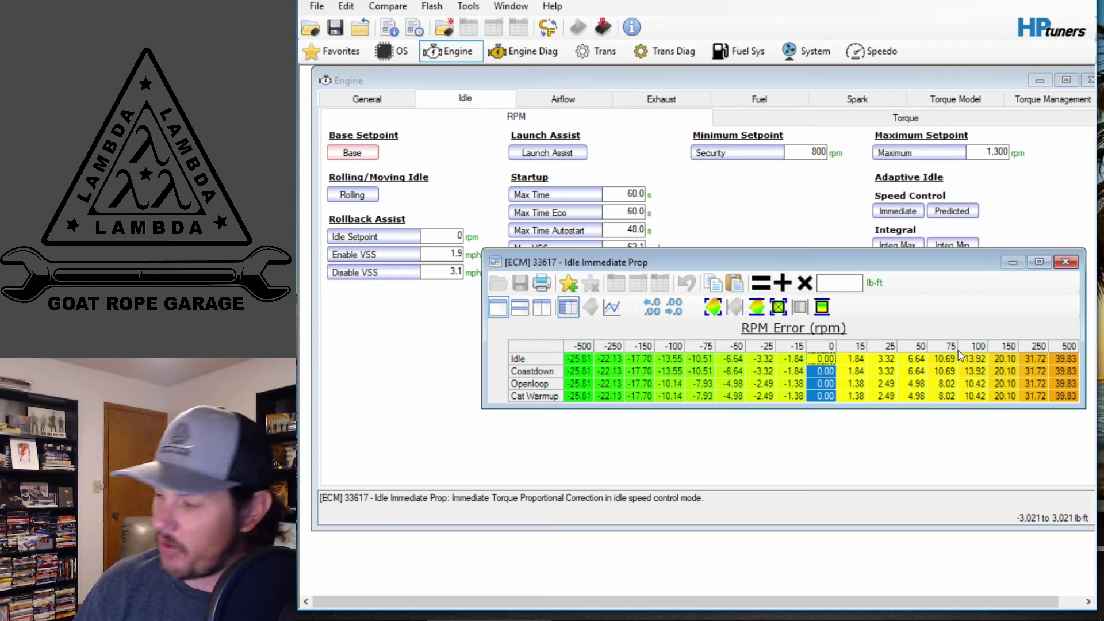
{"action": "left_click", "coordinate": [1069, 262]}
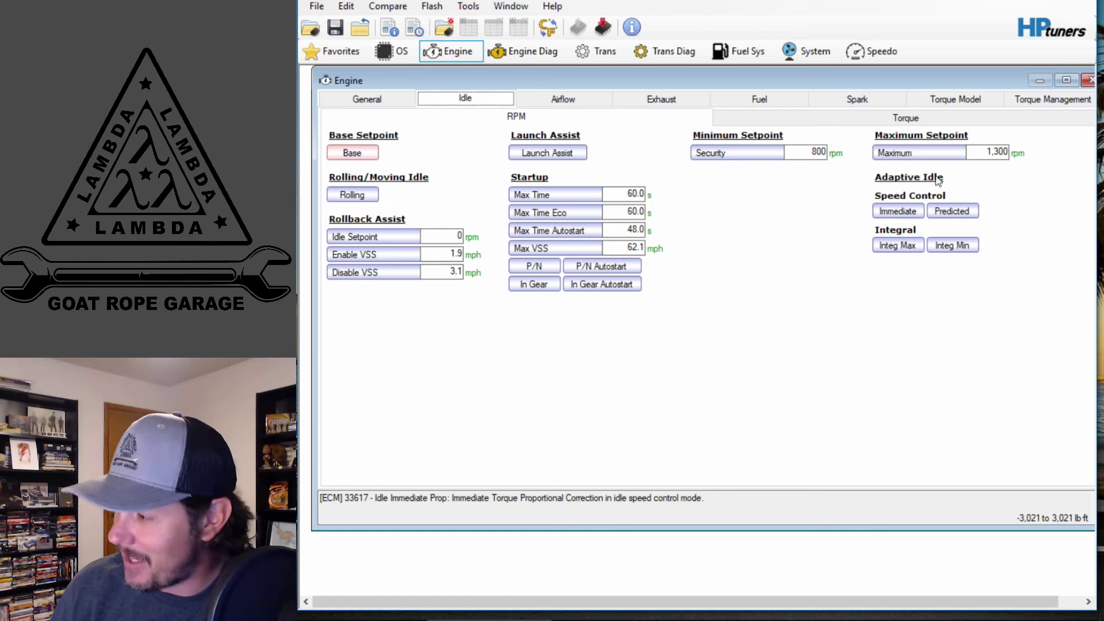
{"action": "left_click", "coordinate": [912, 121]}
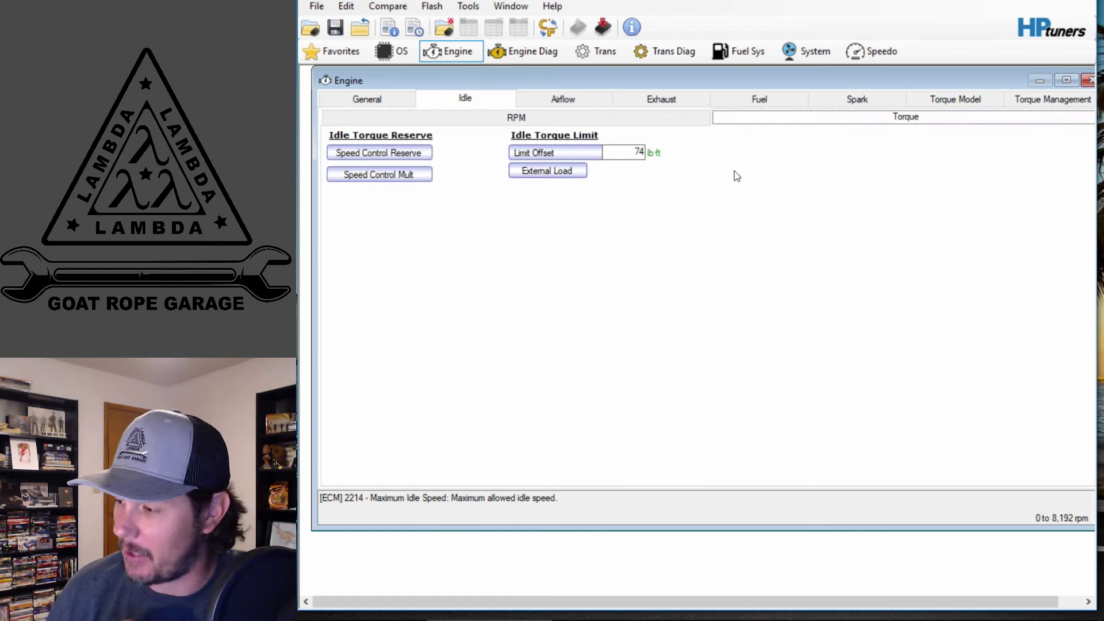
{"action": "left_click", "coordinate": [406, 154]}
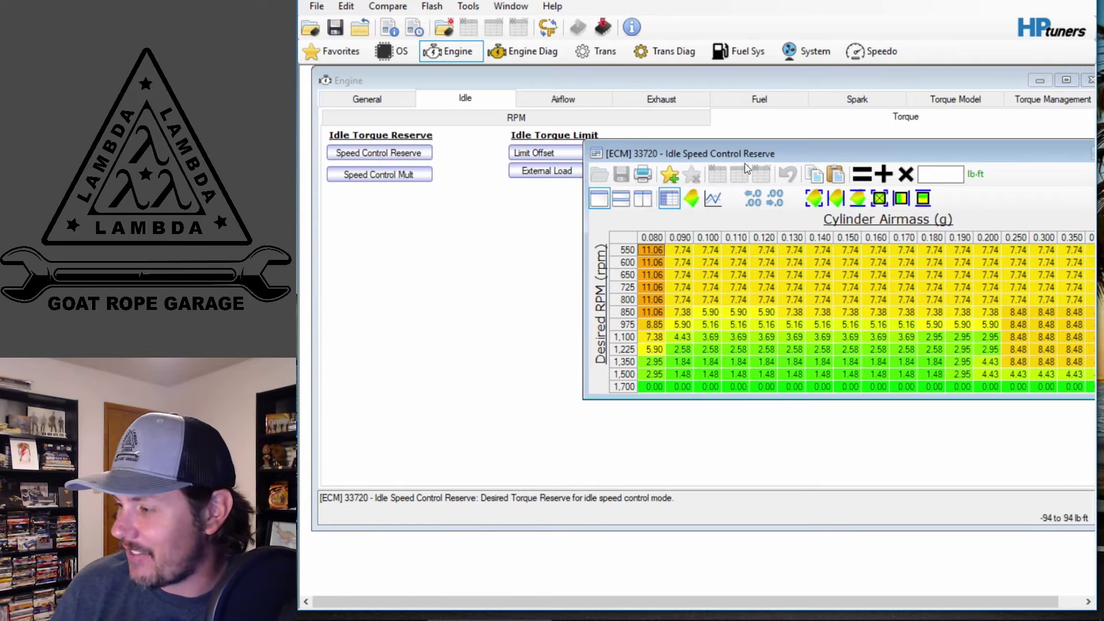
{"action": "left_click_drag", "start_coordinate": [734, 153], "coordinate": [516, 205]}
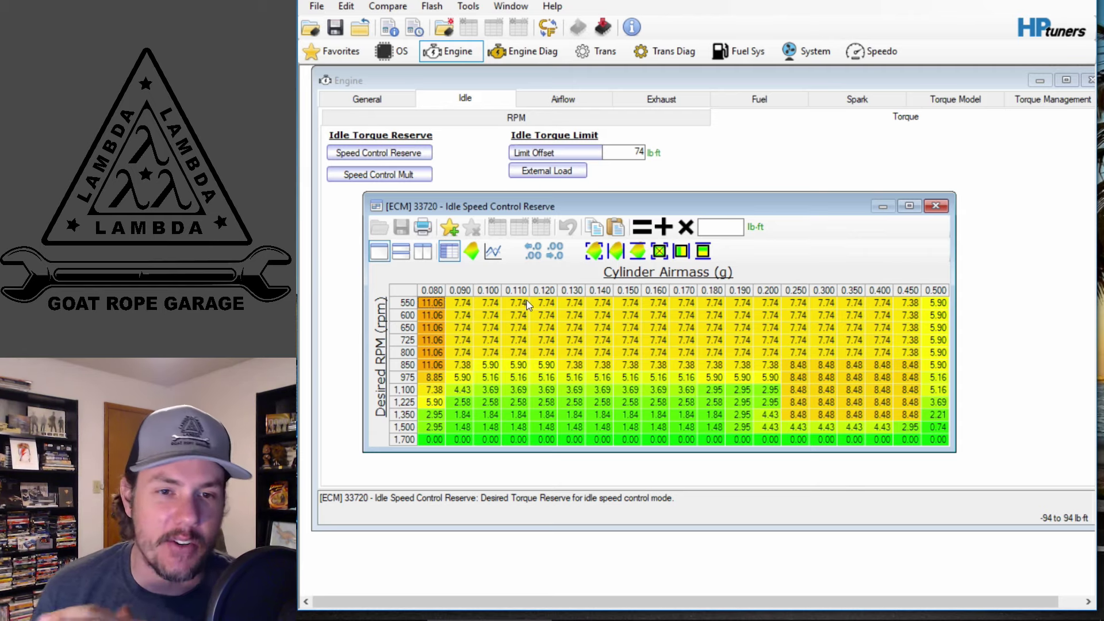
{"action": "left_click", "coordinate": [935, 207]}
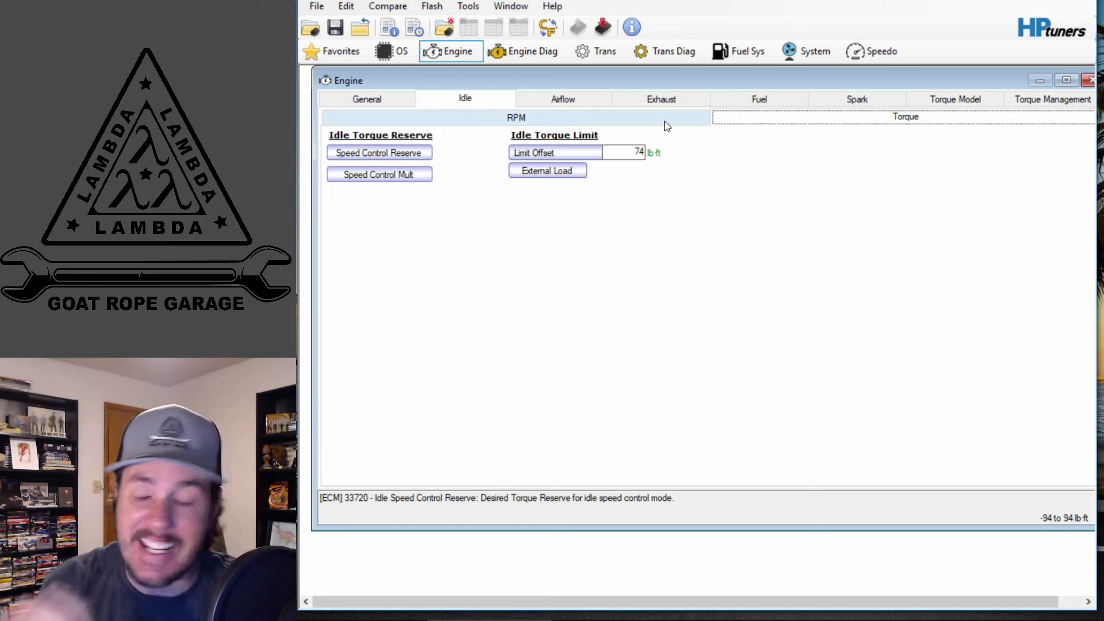
Review the idle RPM and general fuel settings, view the Virtual Torque tables, and close them.
{"action": "left_click", "coordinate": [496, 118]}
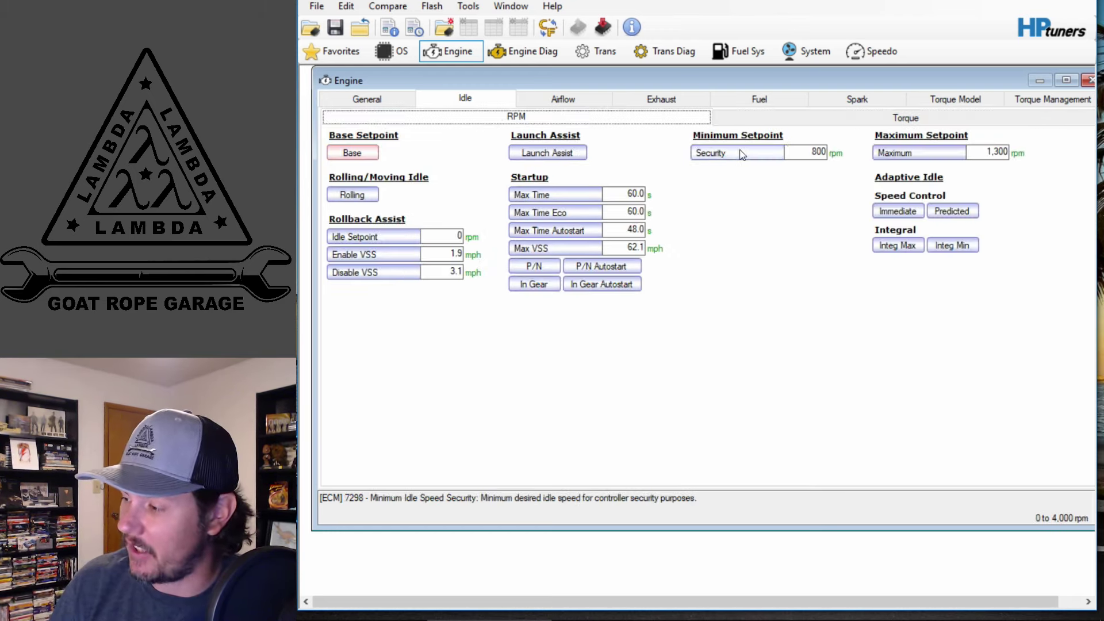
{"action": "left_click", "coordinate": [718, 104]}
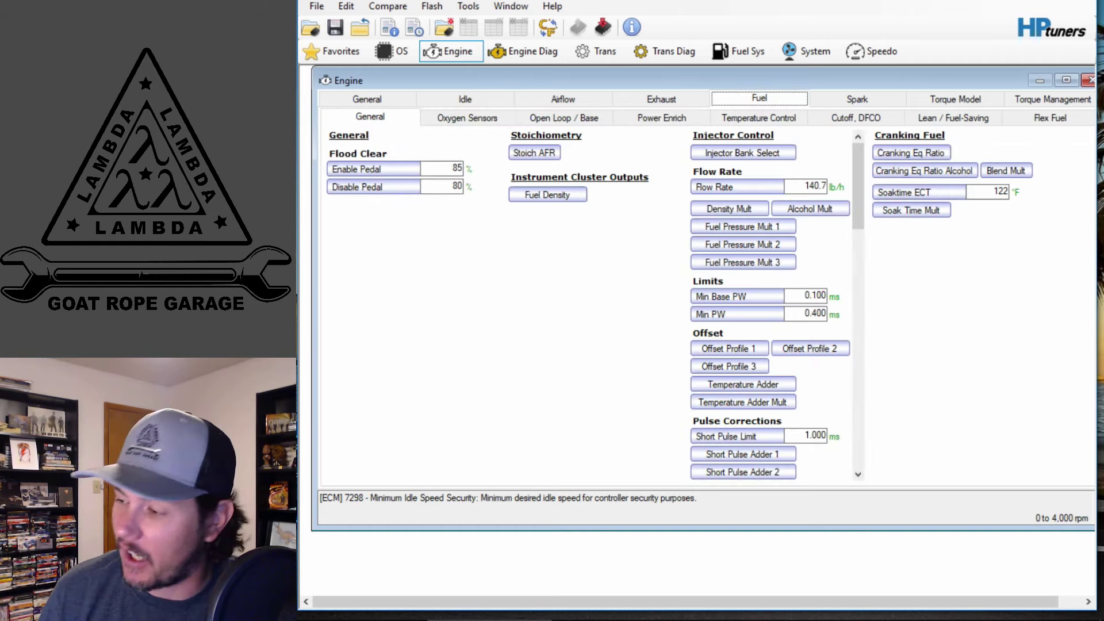
{"action": "left_click", "coordinate": [343, 14]}
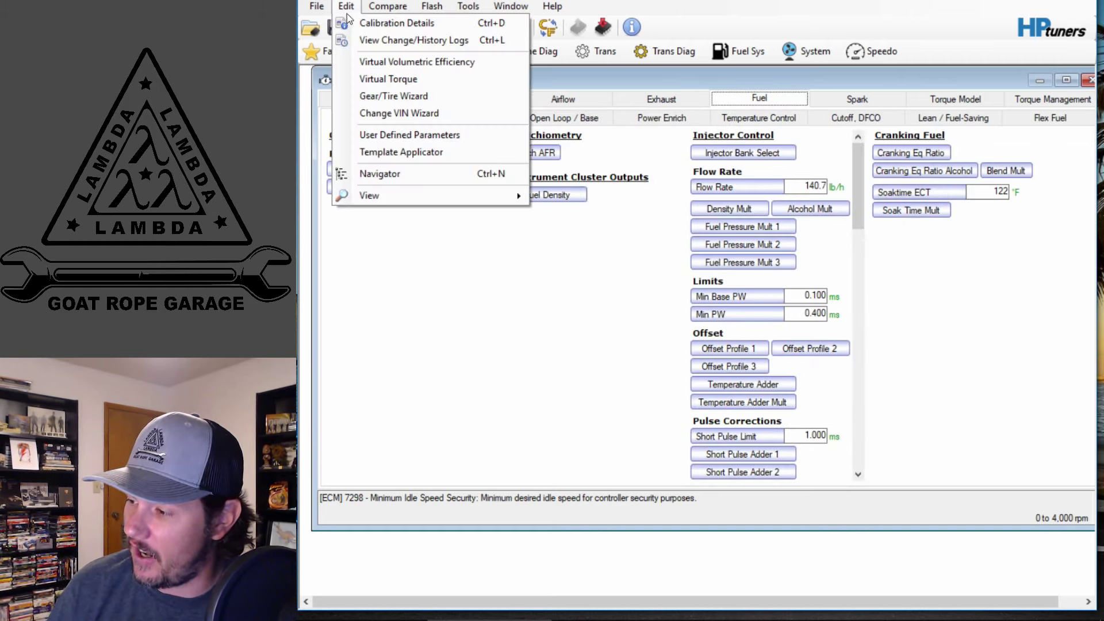
{"action": "left_click", "coordinate": [391, 80]}
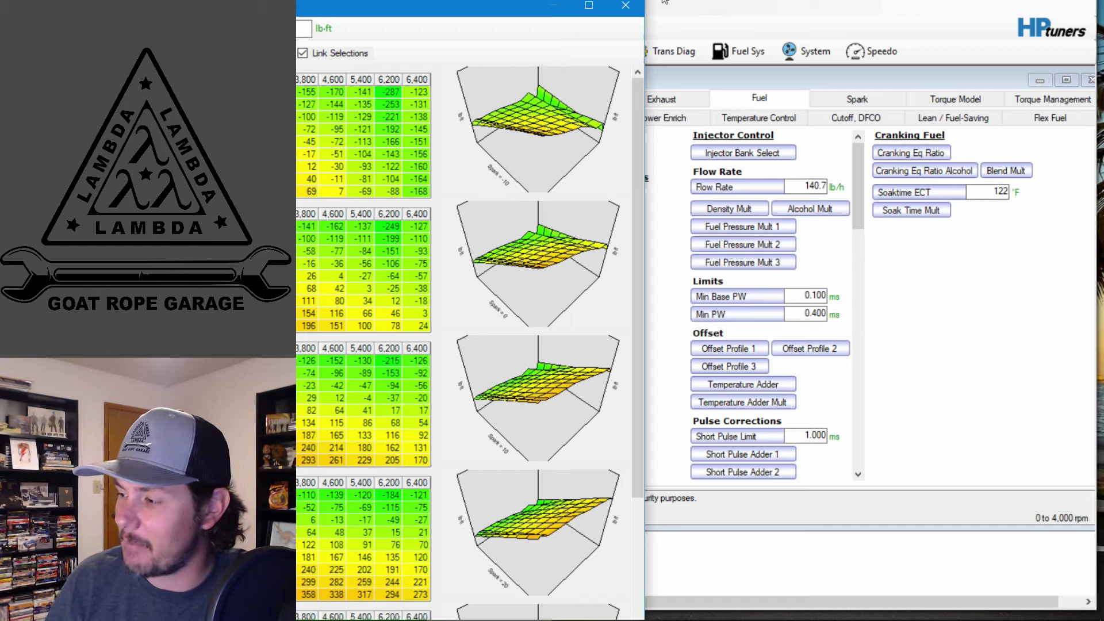
{"action": "left_click", "coordinate": [626, 5]}
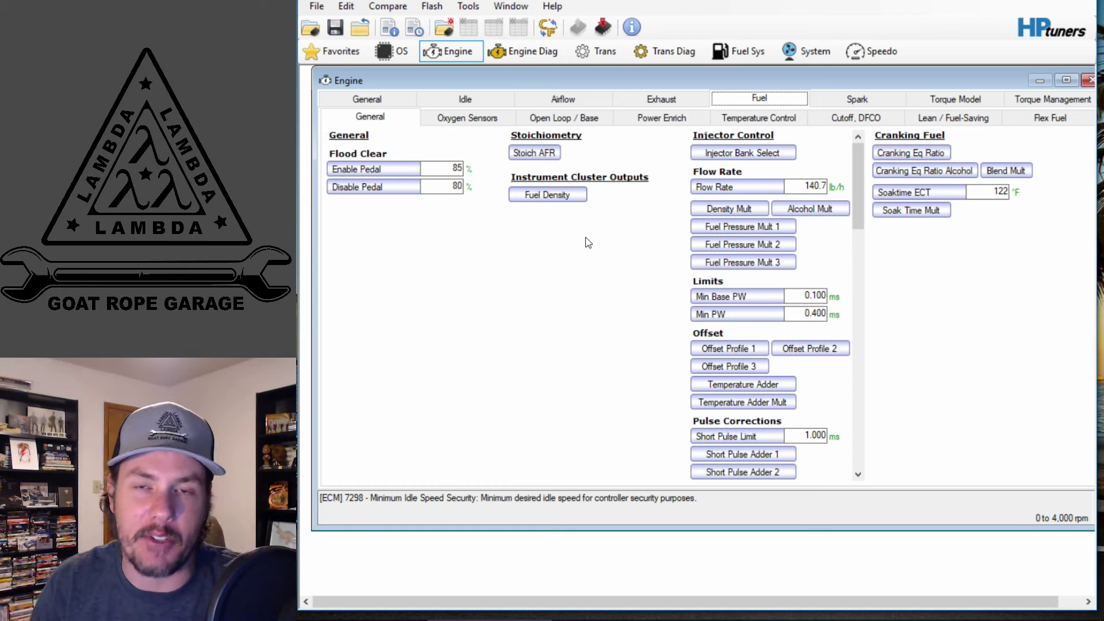
Review the spark advance settings and open the open-throttle High Octane main spark table.
{"action": "left_click", "coordinate": [845, 97]}
{"action": "left_click", "coordinate": [473, 119]}
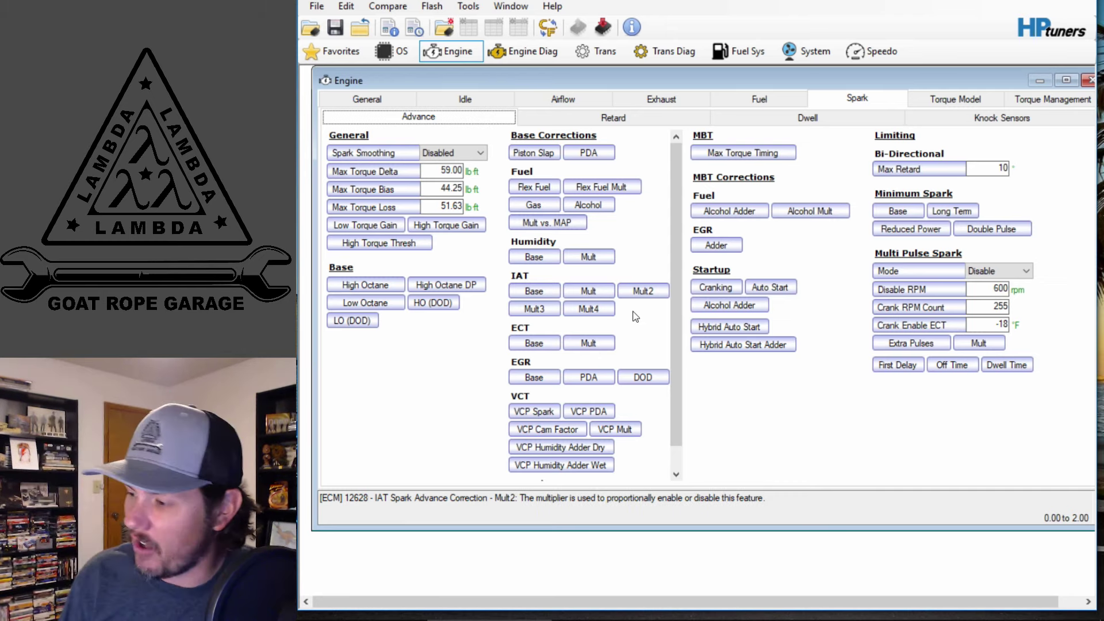
{"action": "scroll", "coordinate": [635, 311], "scroll_direction": "down", "scroll_amount": 1}
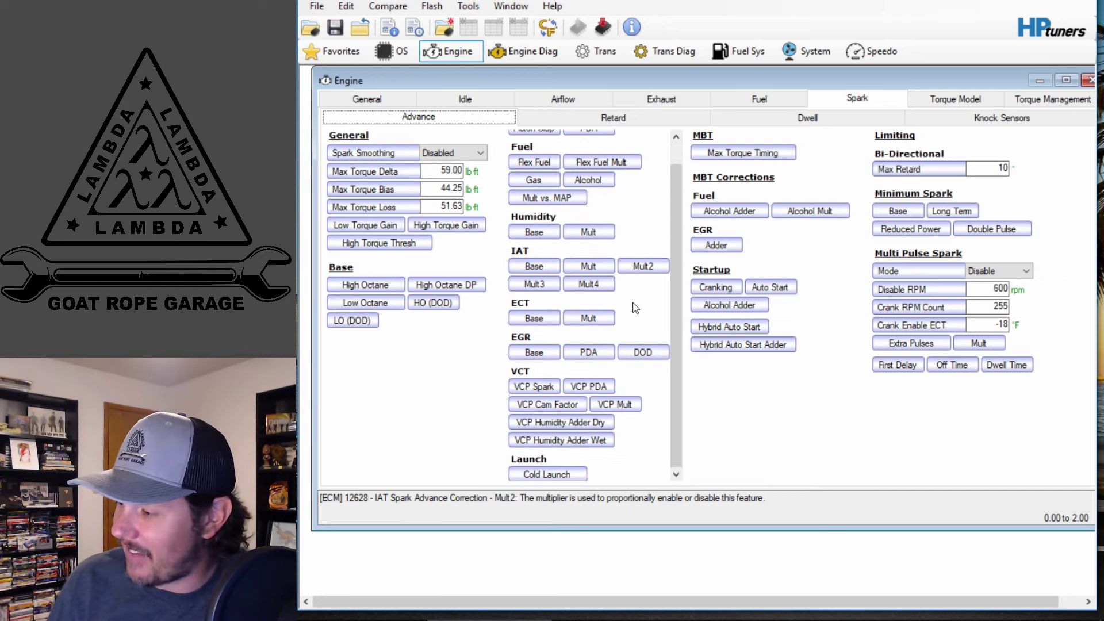
{"action": "scroll", "coordinate": [635, 308], "scroll_direction": "up", "scroll_amount": 1}
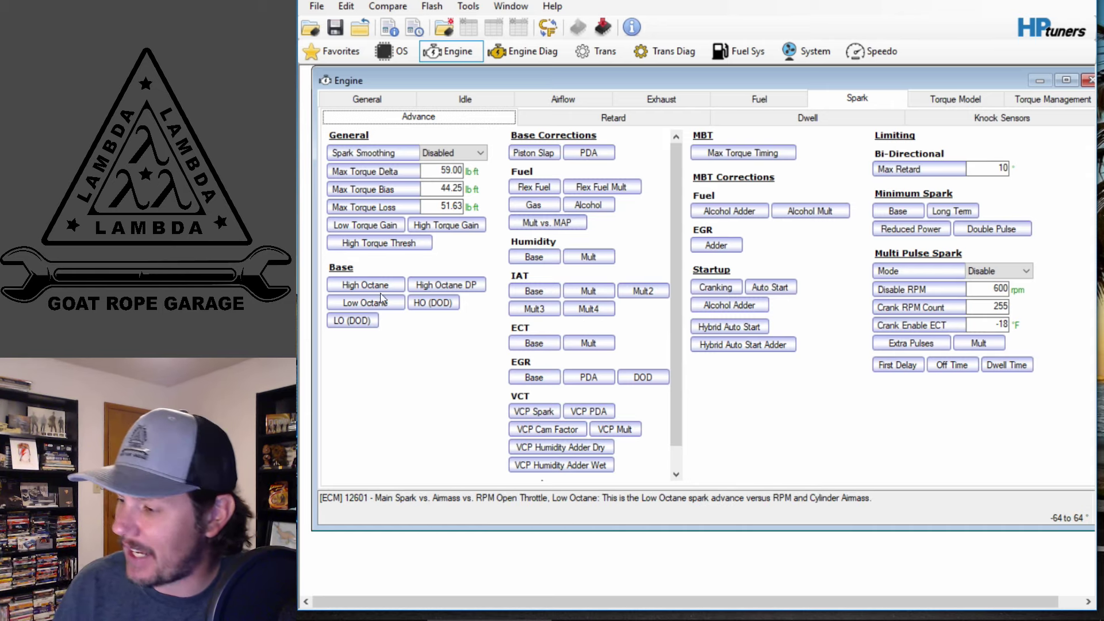
{"action": "left_click", "coordinate": [365, 285]}
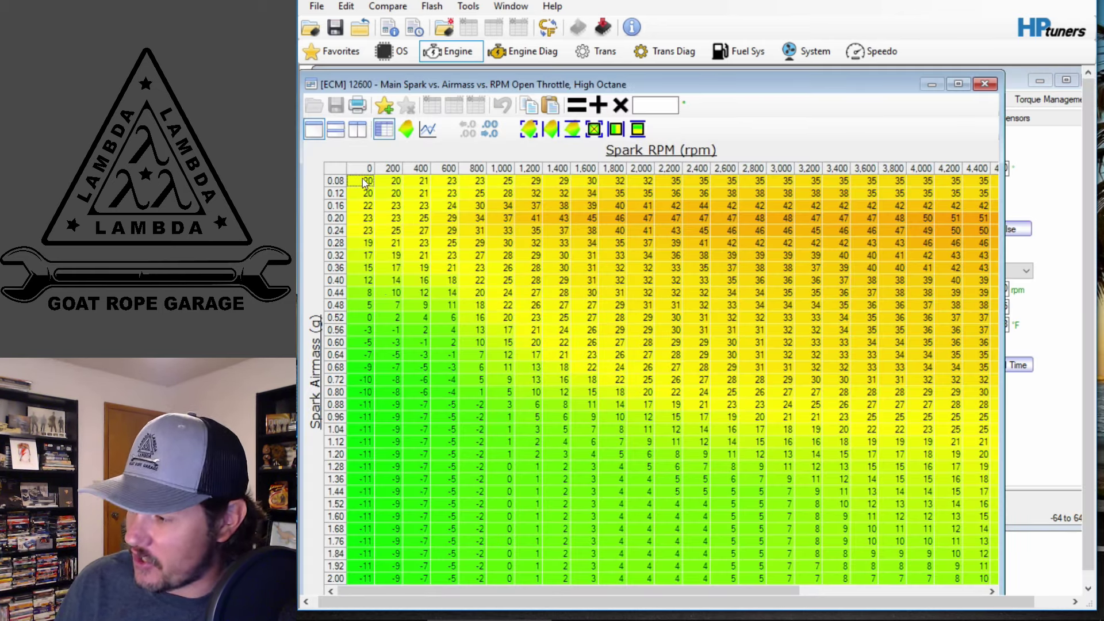
Examine the low-load idle cells of the High Octane spark table, especially 800 to 1,000 rpm at 0.16 to 0.24 g.
{"action": "left_click_drag", "start_coordinate": [364, 182], "coordinate": [497, 271]}
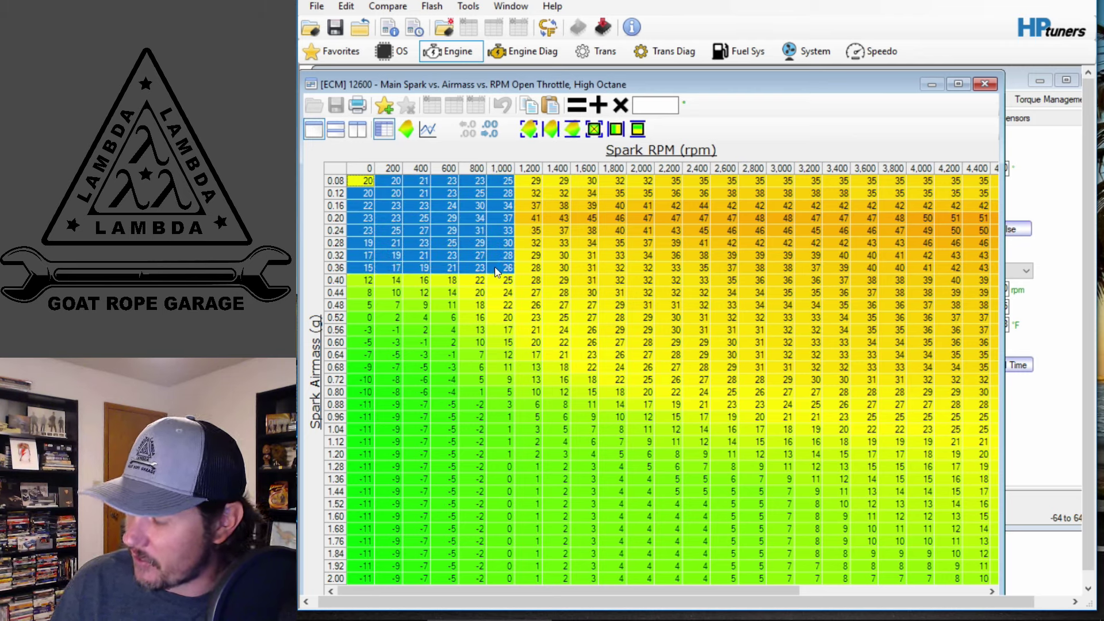
{"action": "left_click", "coordinate": [493, 230]}
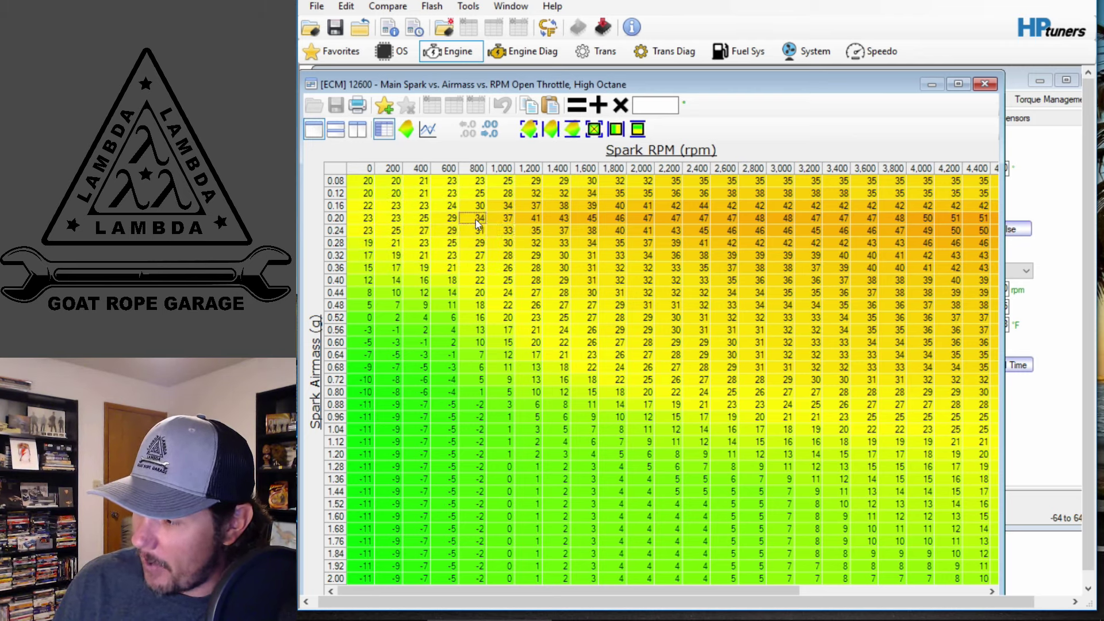
{"action": "left_click_drag", "start_coordinate": [475, 220], "coordinate": [489, 224]}
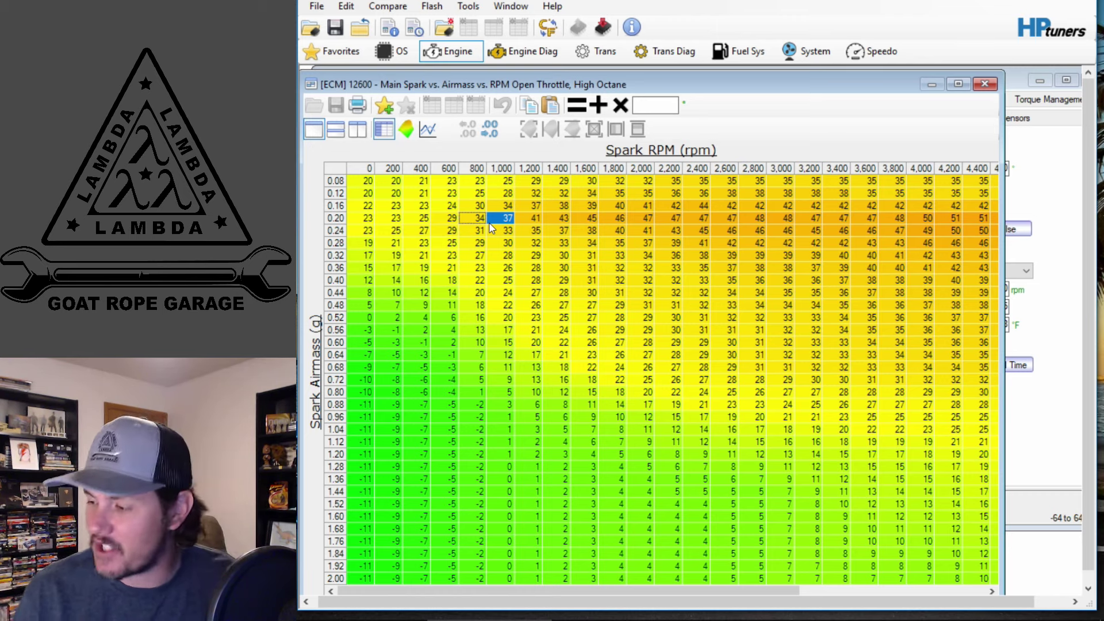
{"action": "left_click", "coordinate": [477, 220]}
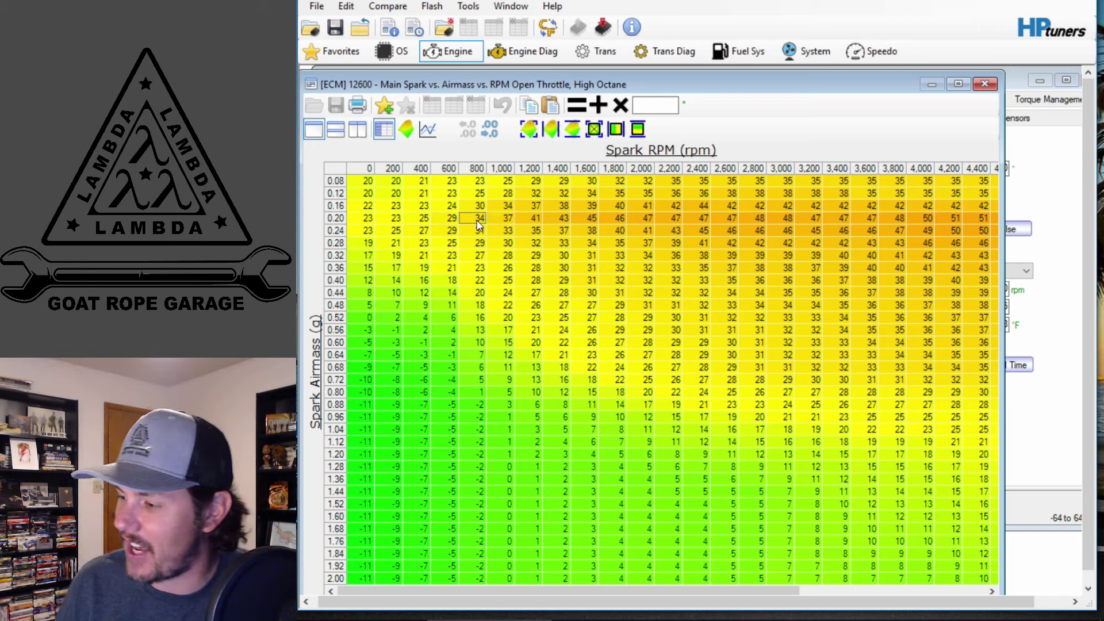
{"action": "left_click", "coordinate": [513, 232]}
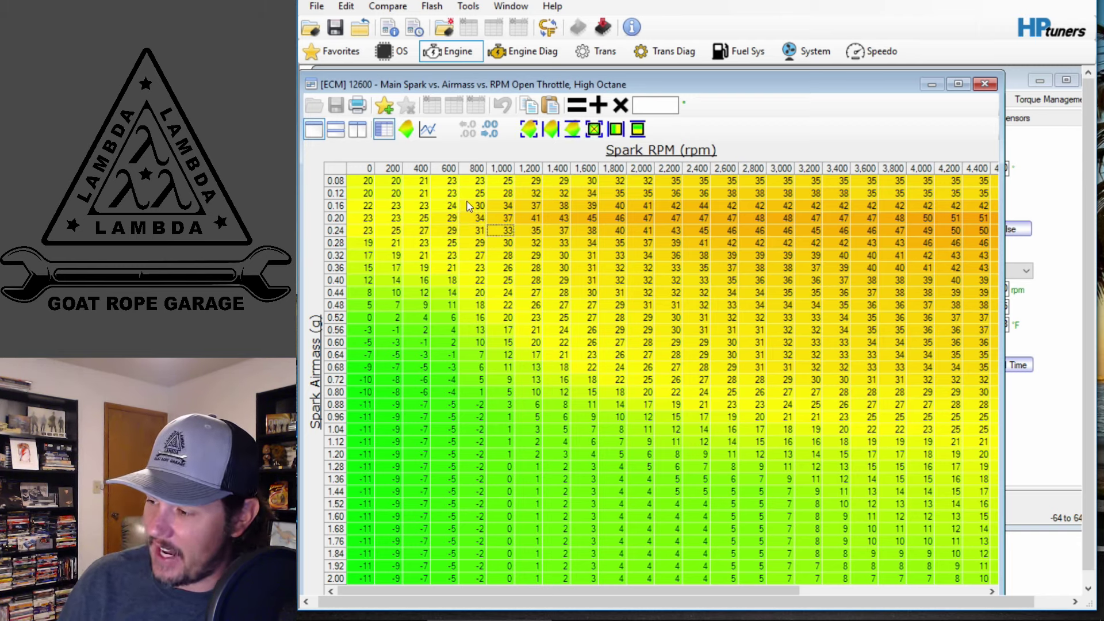
{"action": "left_click_drag", "start_coordinate": [476, 209], "coordinate": [505, 240]}
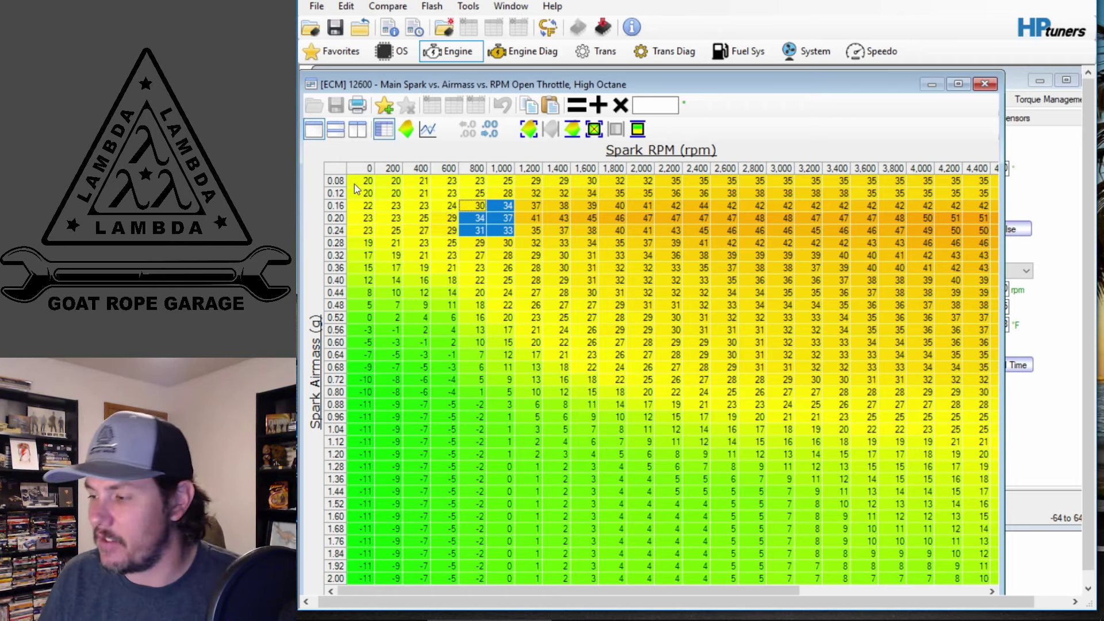
Set the High Octane spark advance to 30° for 0 to 1,000 rpm and 0.08 to 0.32 g.
{"action": "left_click_drag", "start_coordinate": [362, 182], "coordinate": [509, 265]}
{"action": "type", "text": "30"}
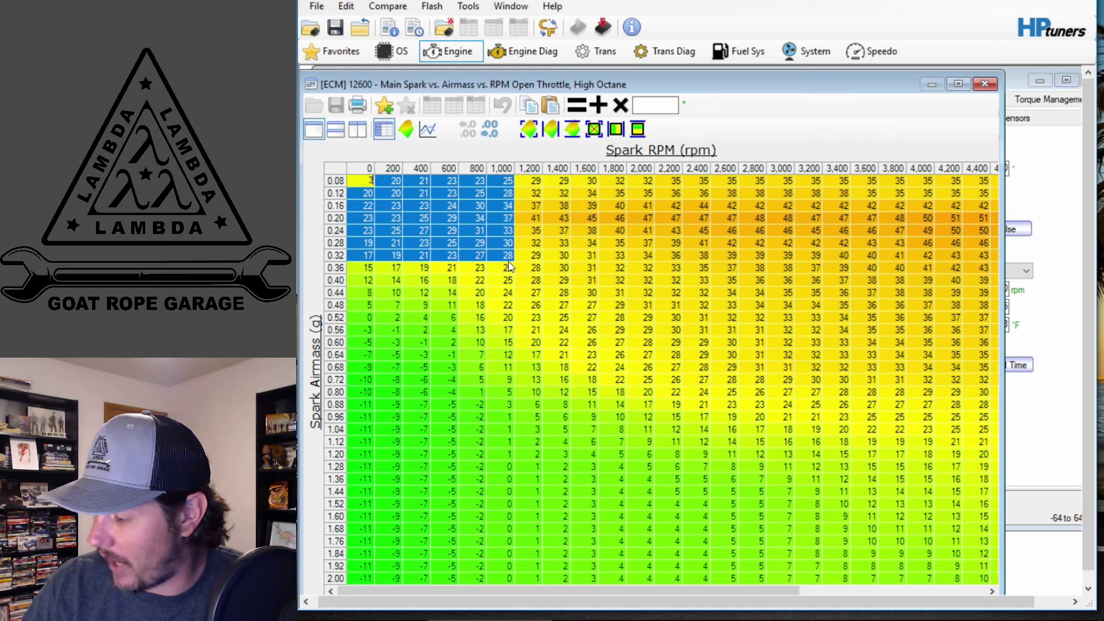
{"action": "key", "text": "Return"}
{"action": "left_click", "coordinate": [492, 205]}
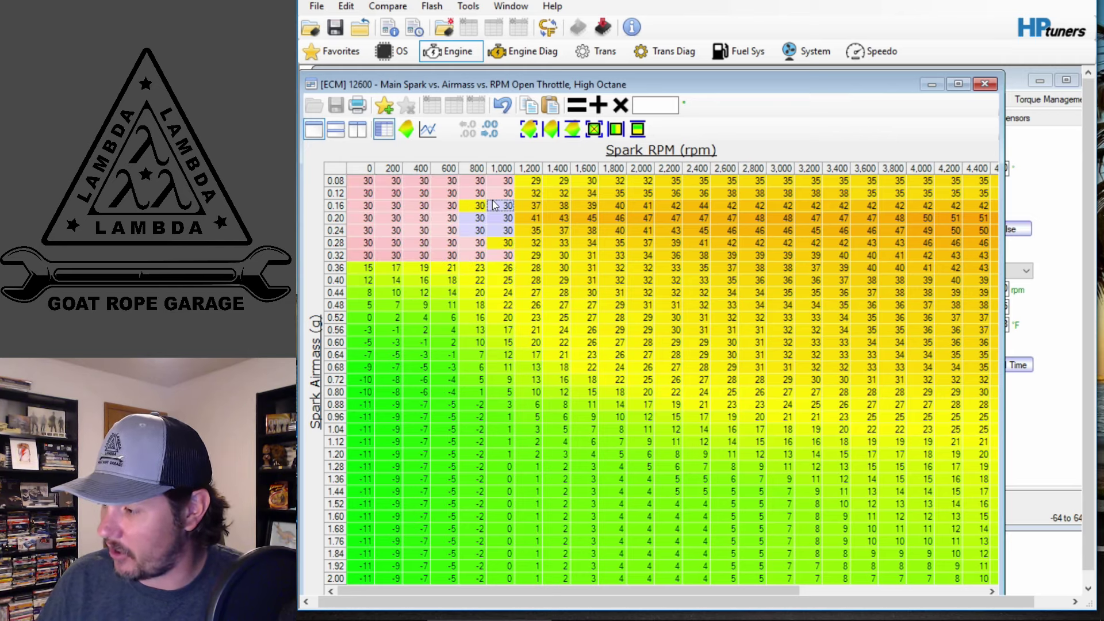
Compare the High Octane spark values above 1,200 rpm at light load with the higher-airmass region and the edited idle cells.
{"action": "left_click_drag", "start_coordinate": [535, 192], "coordinate": [828, 251]}
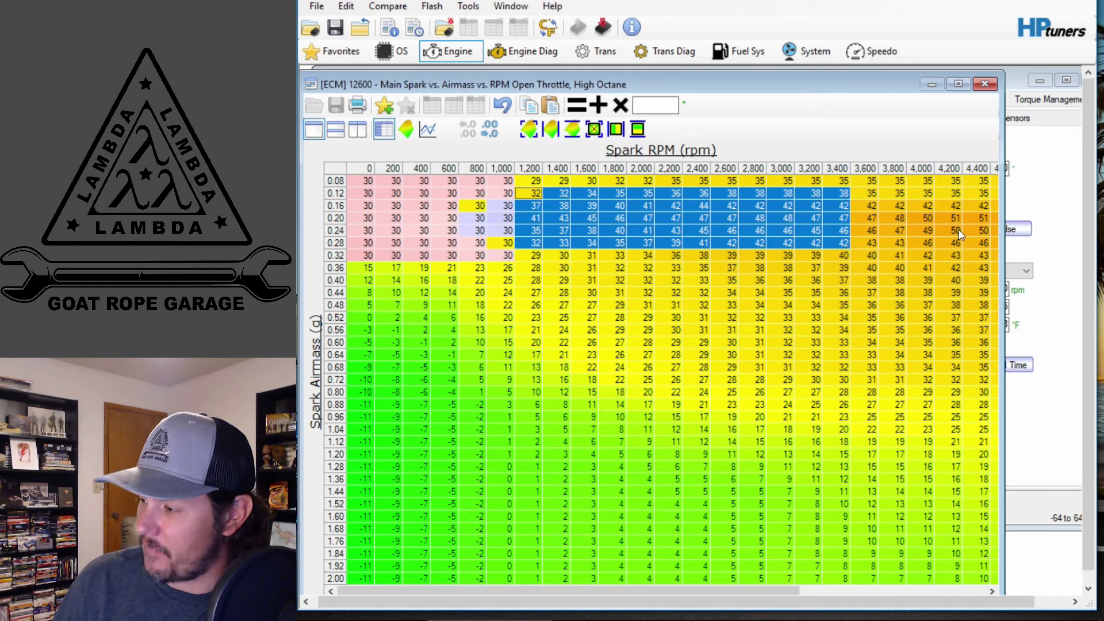
{"action": "left_click", "coordinate": [937, 223]}
{"action": "left_click_drag", "start_coordinate": [938, 226], "coordinate": [583, 223]}
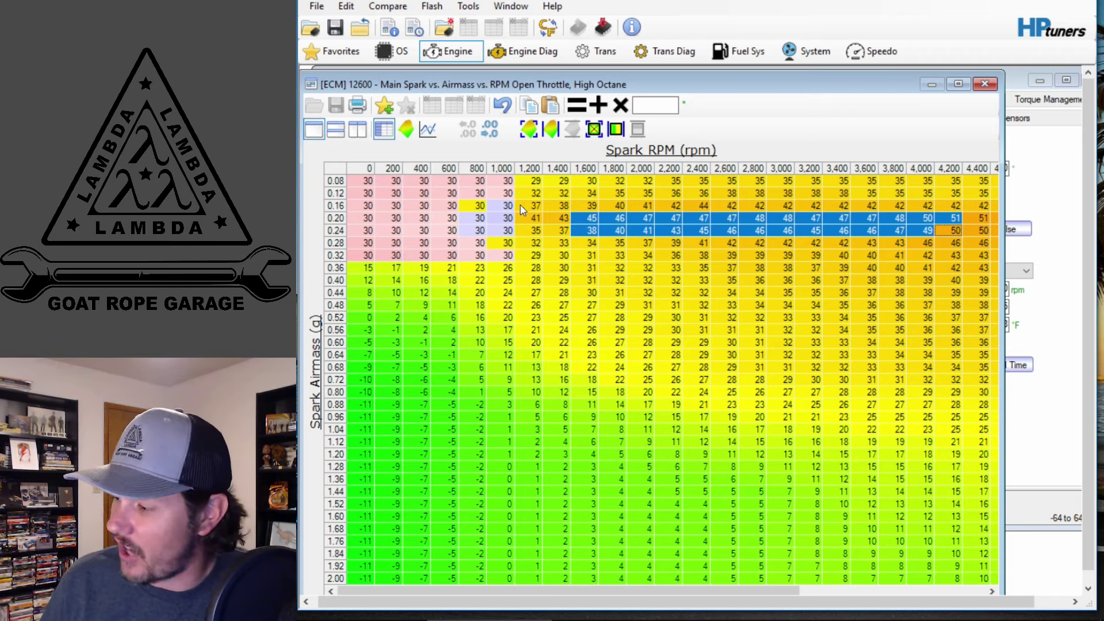
{"action": "left_click_drag", "start_coordinate": [535, 205], "coordinate": [559, 206]}
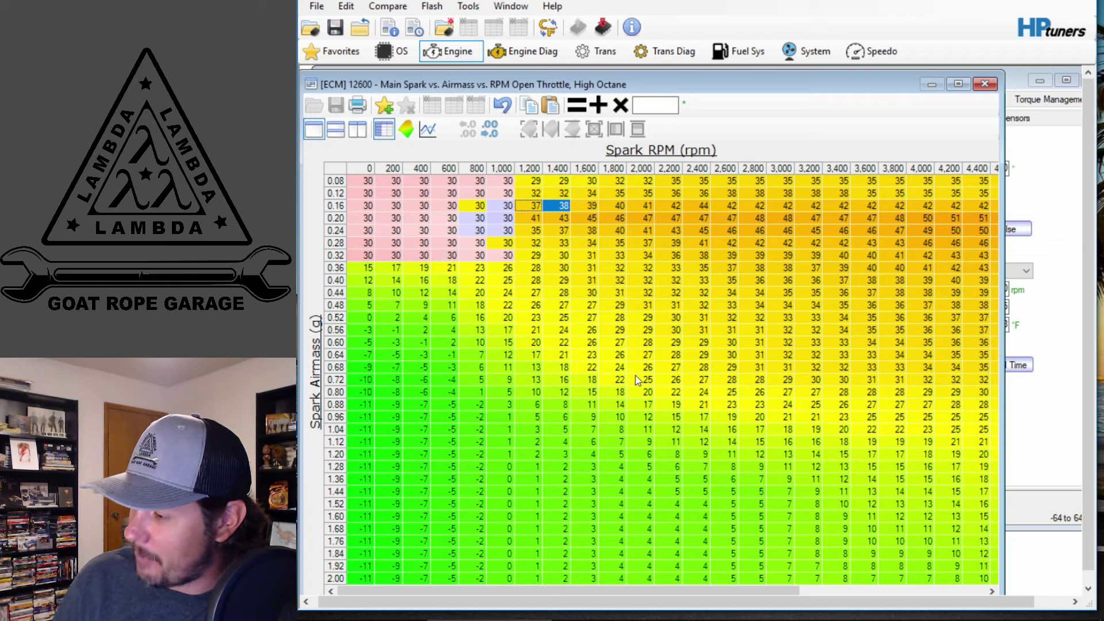
{"action": "left_click_drag", "start_coordinate": [452, 255], "coordinate": [999, 459]}
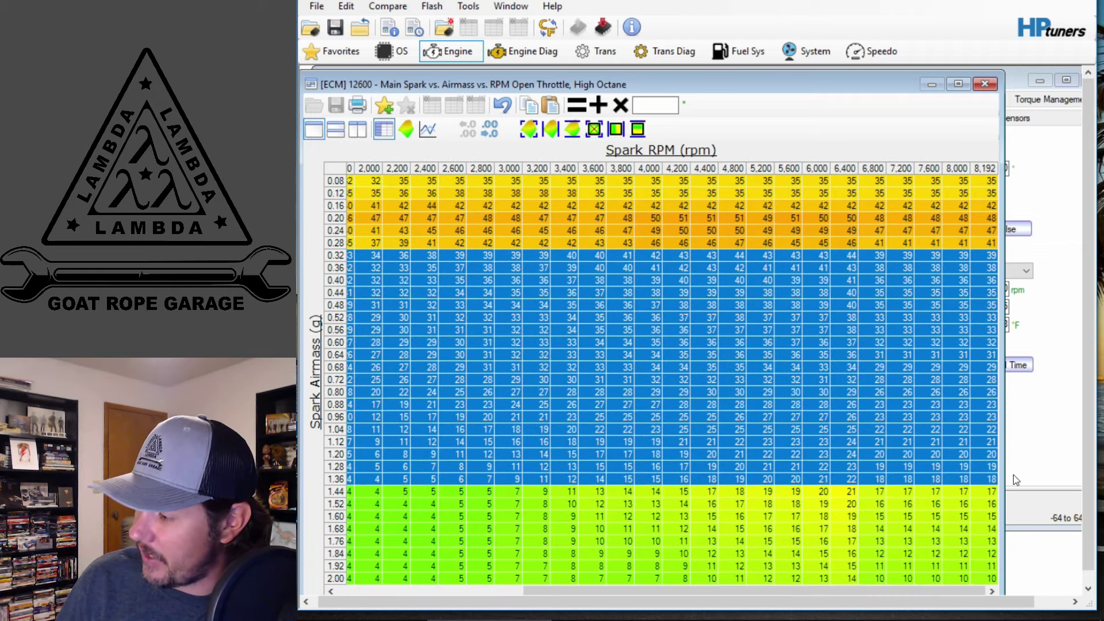
{"action": "left_click", "coordinate": [794, 416]}
{"action": "left_click_drag", "start_coordinate": [960, 219], "coordinate": [333, 183]}
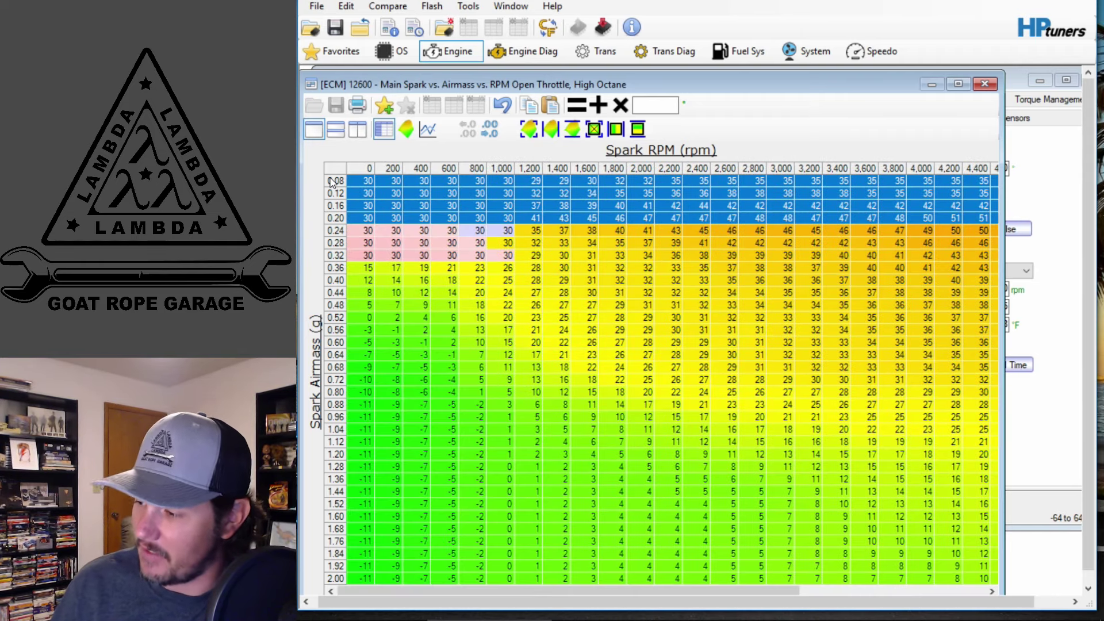
{"action": "left_click", "coordinate": [452, 193]}
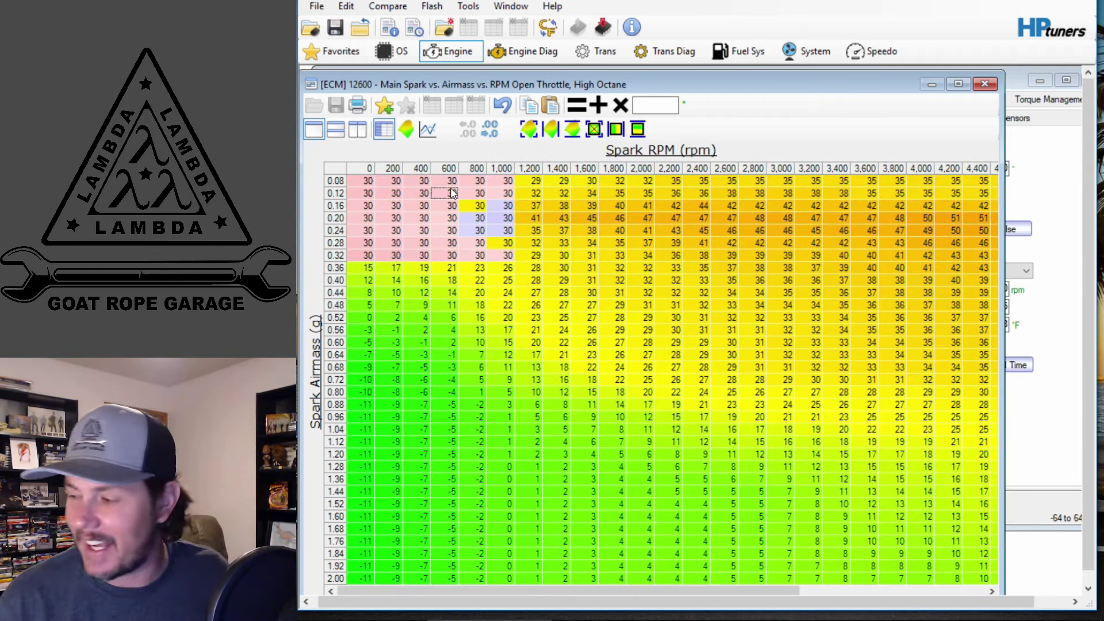